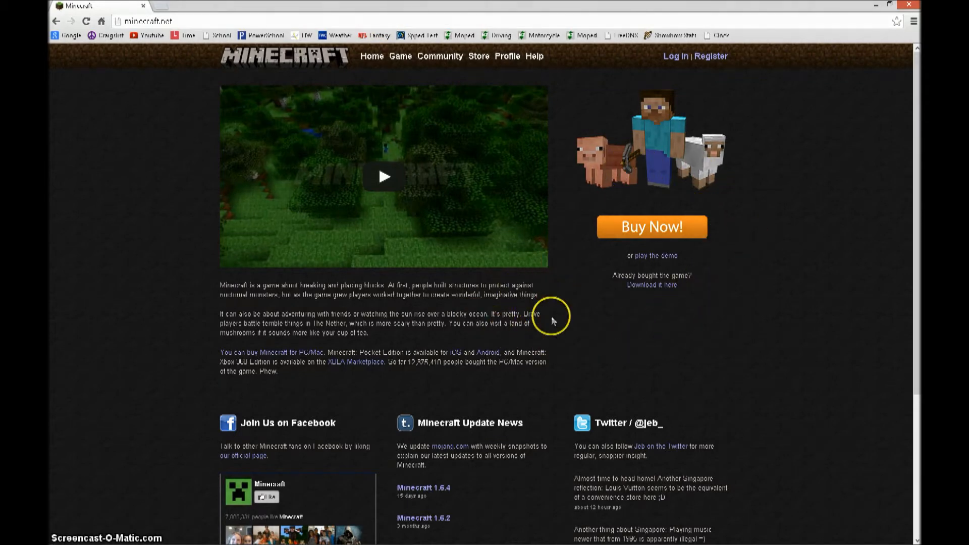
- Highlight the 'Already bought the game? Download it here' line on the minecraft.net home page
{"action": "left_click_drag", "start_coordinate": [692, 275], "coordinate": [611, 277]}
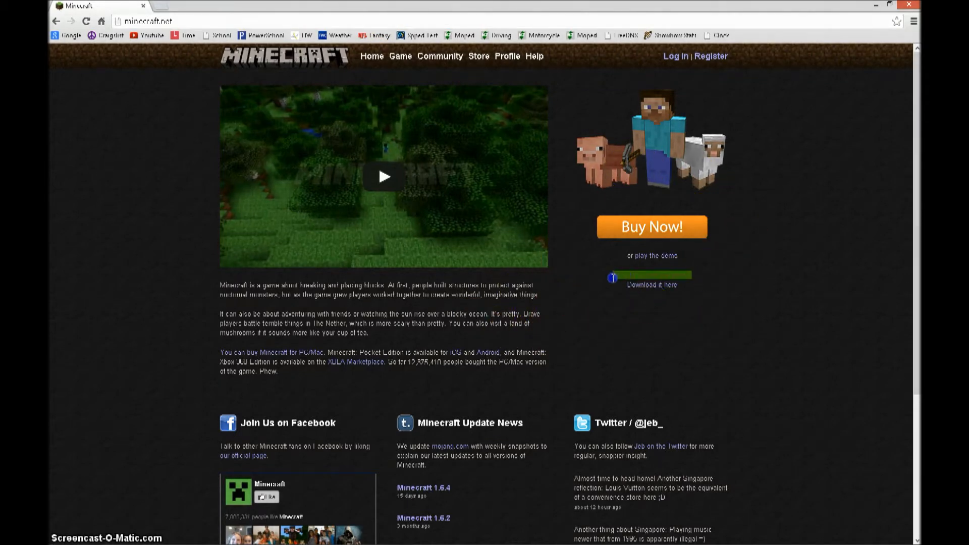
- Read the Multiplayer Server section on the Download page, then download minecraft_server.1.6.4.exe
{"action": "left_click", "coordinate": [656, 287]}
{"action": "left_click_drag", "start_coordinate": [230, 95], "coordinate": [488, 185]}
{"action": "left_click", "coordinate": [552, 227]}
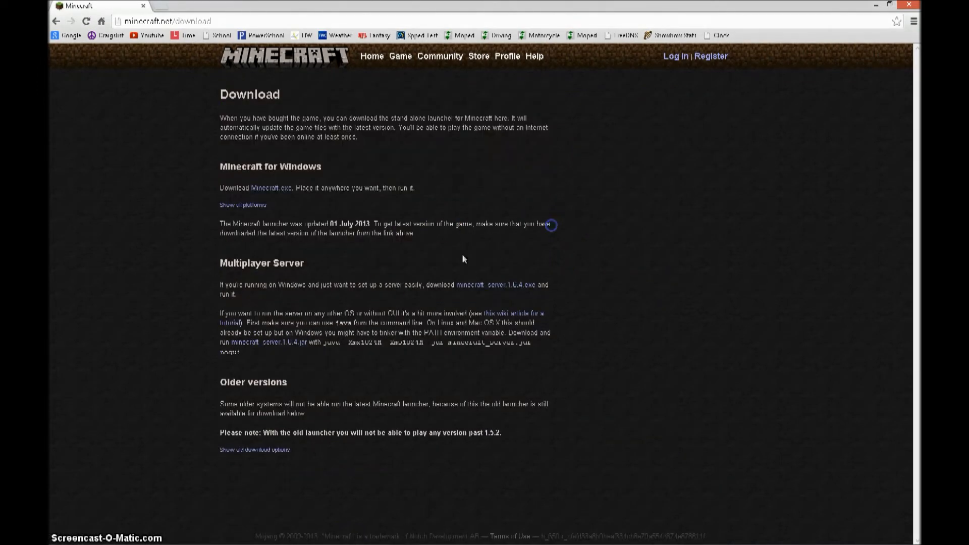
{"action": "left_click_drag", "start_coordinate": [220, 264], "coordinate": [547, 303]}
{"action": "left_click", "coordinate": [575, 310]}
{"action": "left_click_drag", "start_coordinate": [196, 283], "coordinate": [275, 280]}
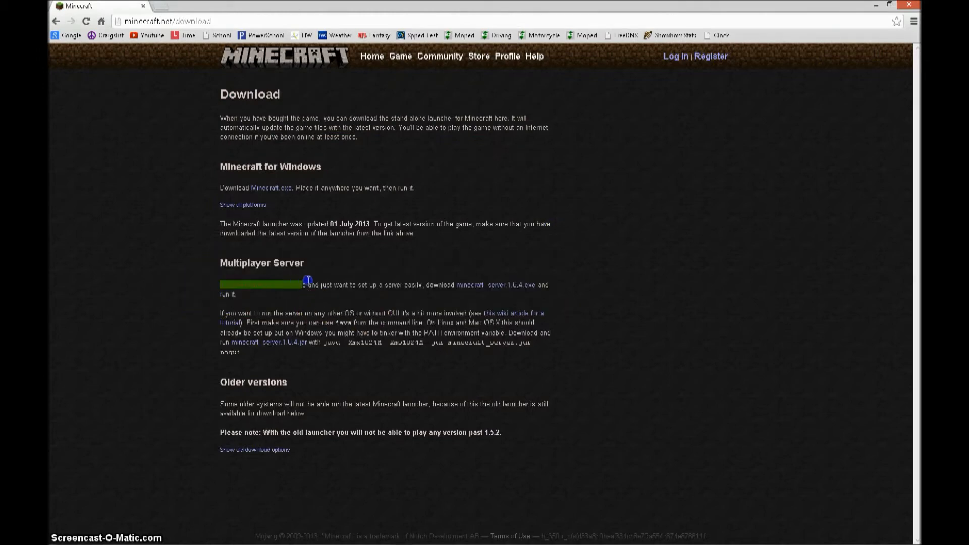
{"action": "left_click_drag", "start_coordinate": [354, 283], "coordinate": [426, 280]}
{"action": "left_click", "coordinate": [443, 284]}
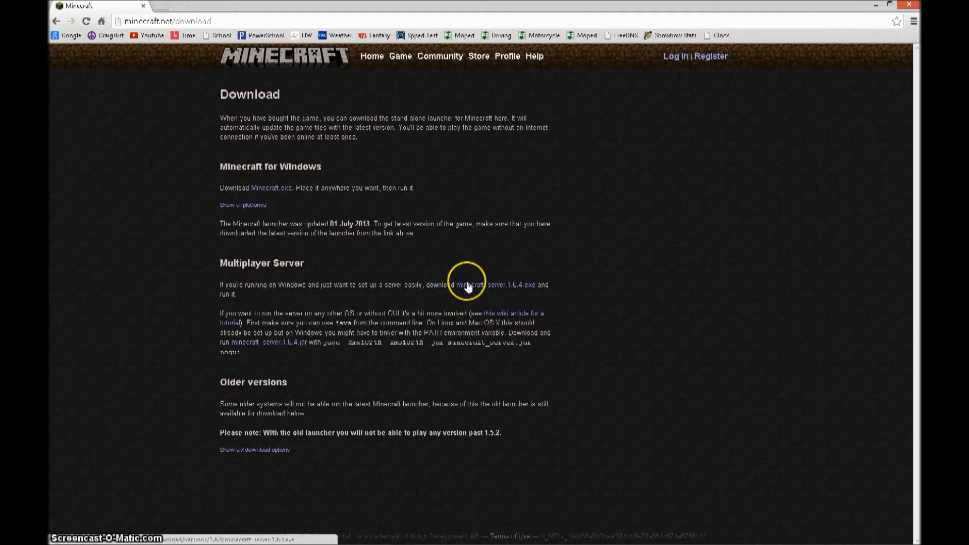
{"action": "left_click", "coordinate": [469, 286]}
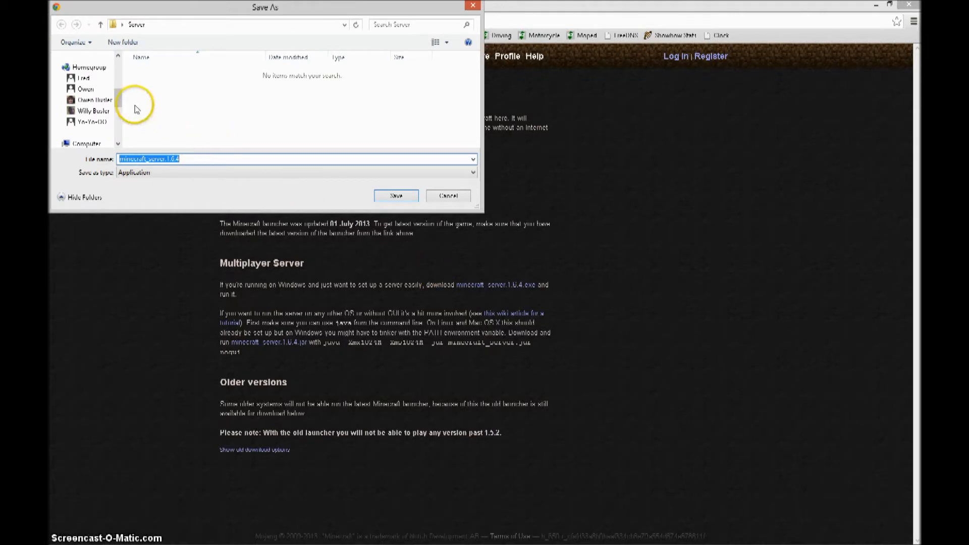
- Save minecraft_server.1.6.4.exe into the Server folder on the Desktop
{"action": "left_click_drag", "start_coordinate": [120, 96], "coordinate": [119, 61]}
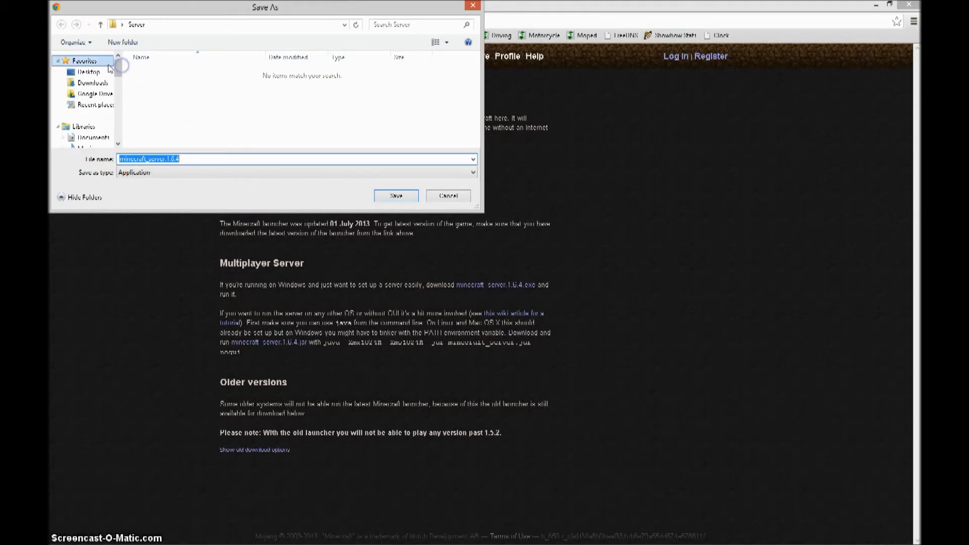
{"action": "left_click", "coordinate": [89, 72]}
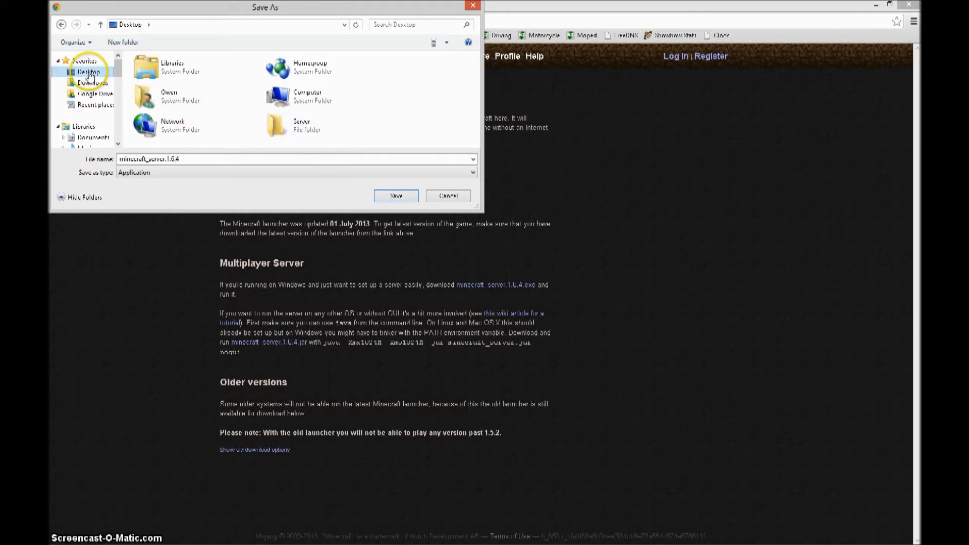
{"action": "left_click", "coordinate": [298, 128]}
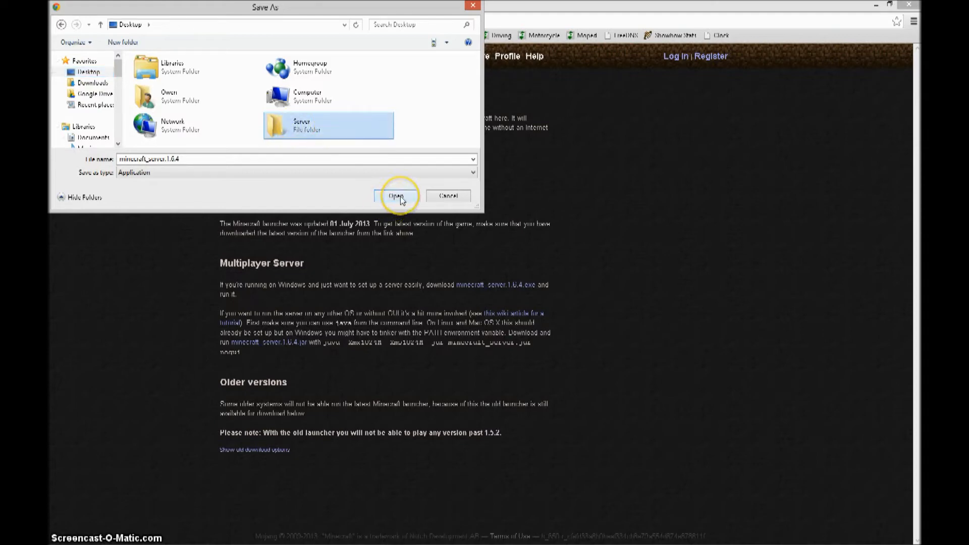
{"action": "left_click", "coordinate": [397, 197]}
{"action": "left_click", "coordinate": [402, 198]}
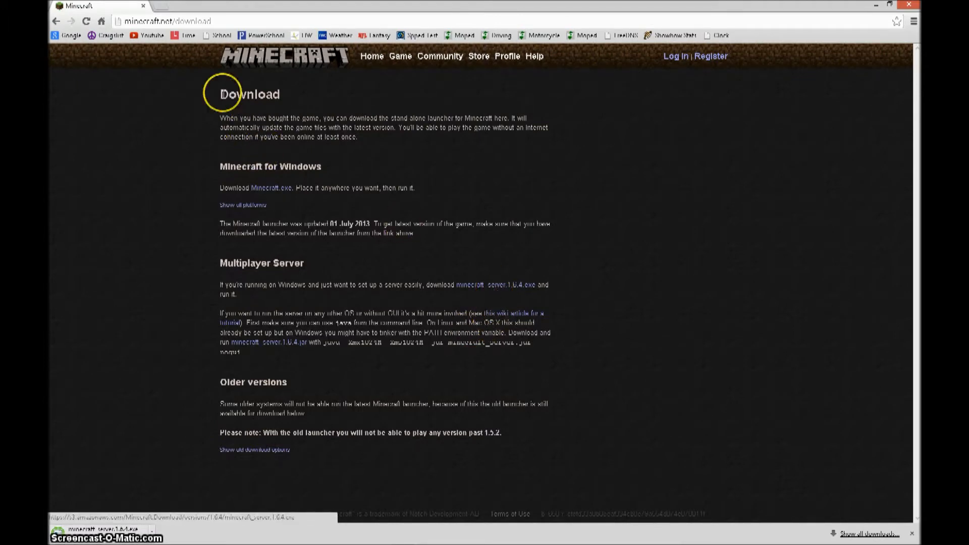
- Shrink the Chrome window and run minecraft_server.1.6.4 from the Server folder
{"action": "left_click_drag", "start_coordinate": [271, 8], "coordinate": [673, 39]}
{"action": "left_click", "coordinate": [456, 140]}
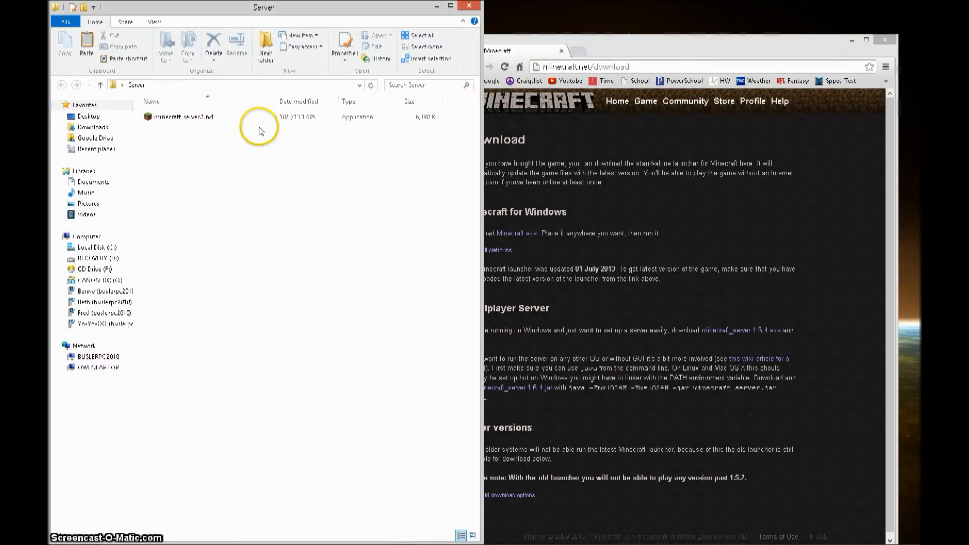
{"action": "left_click", "coordinate": [319, 121]}
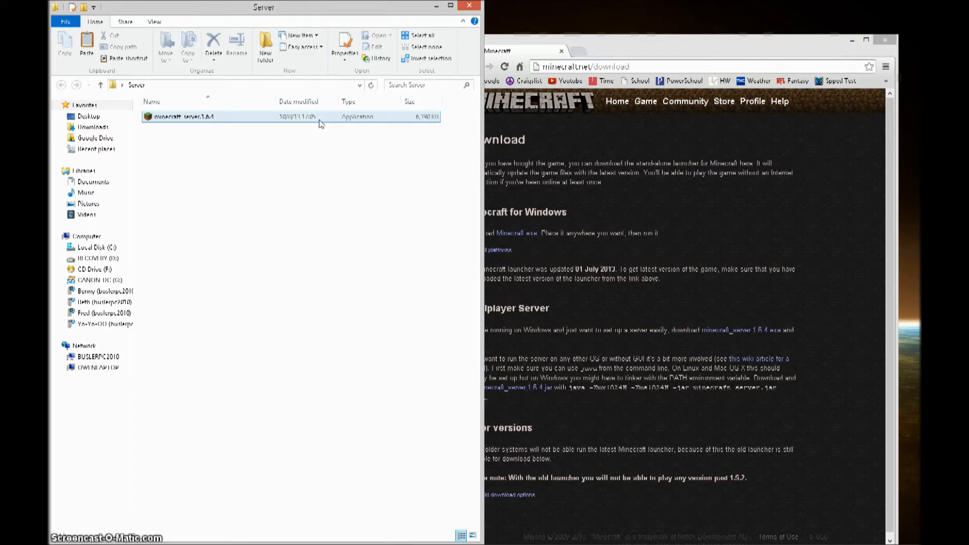
{"action": "left_click", "coordinate": [320, 124]}
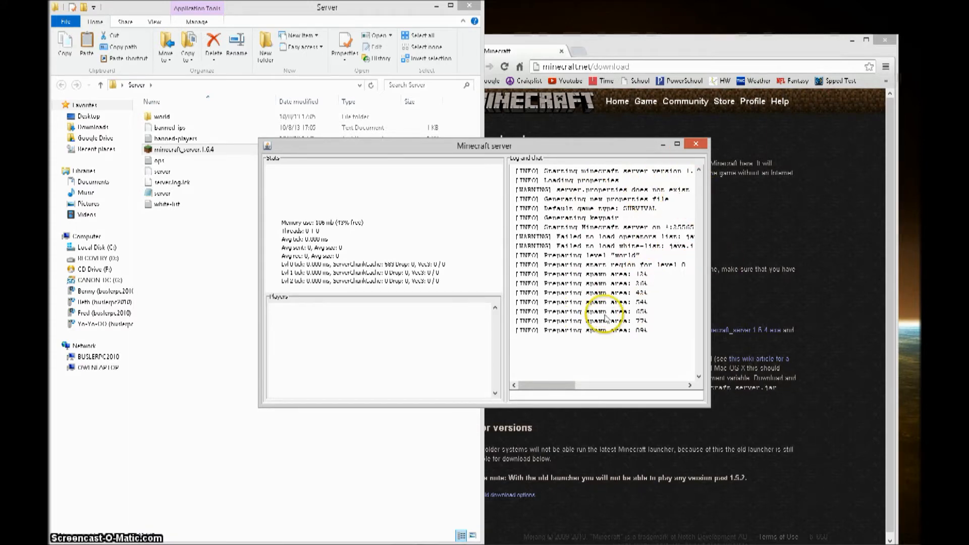
- Enter the stop command in the server console and close the server window
{"action": "left_click", "coordinate": [575, 396]}
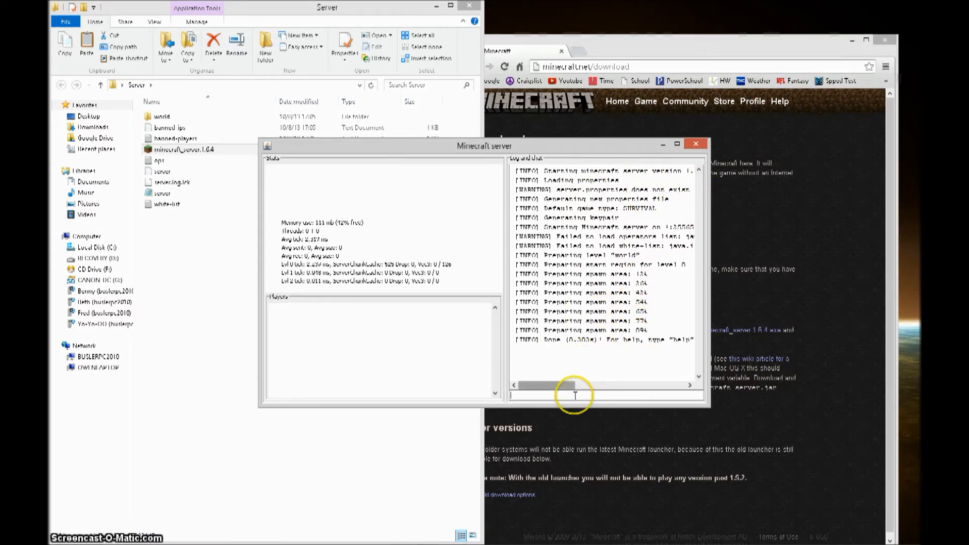
{"action": "type", "text": "s"}
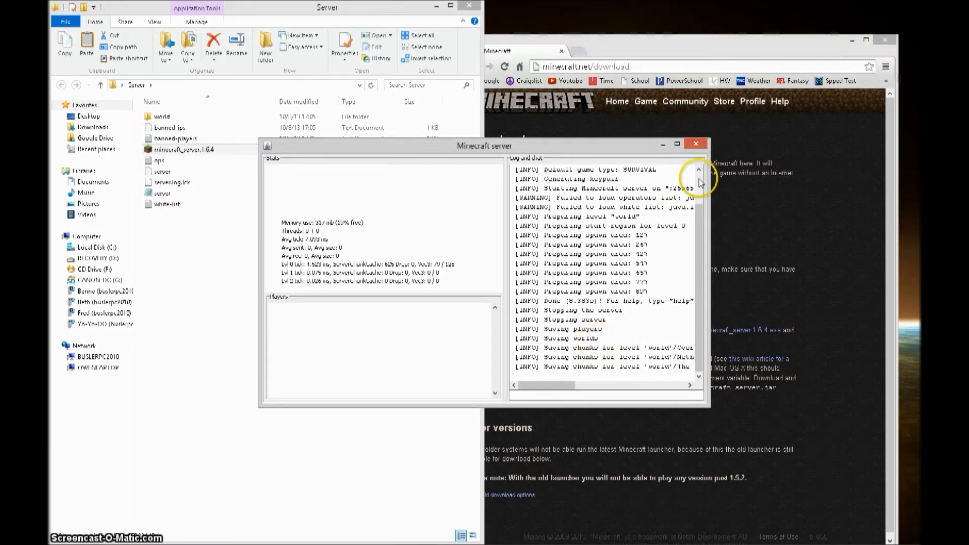
{"action": "left_click", "coordinate": [696, 144]}
{"action": "left_click", "coordinate": [477, 219]}
{"action": "left_click", "coordinate": [358, 223]}
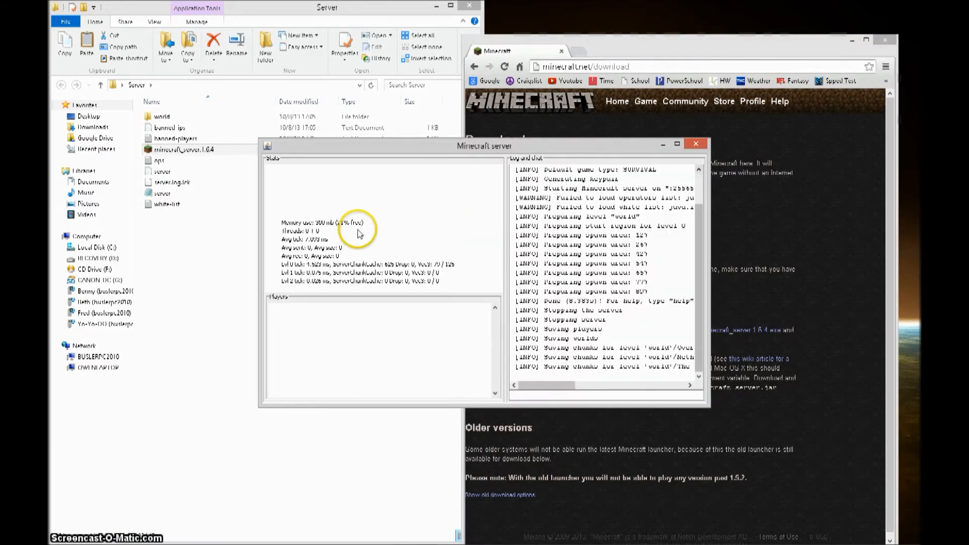
{"action": "left_click", "coordinate": [694, 145]}
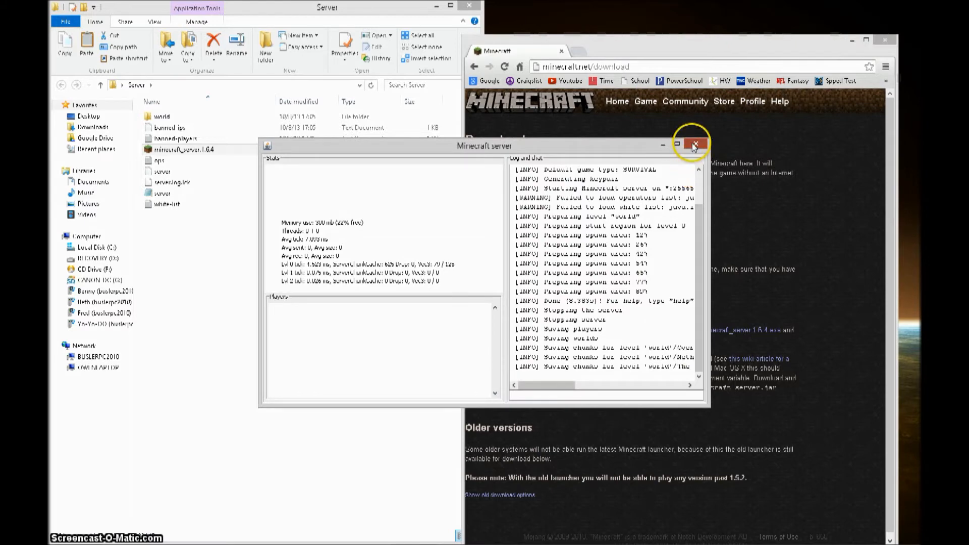
{"action": "left_click", "coordinate": [134, 364]}
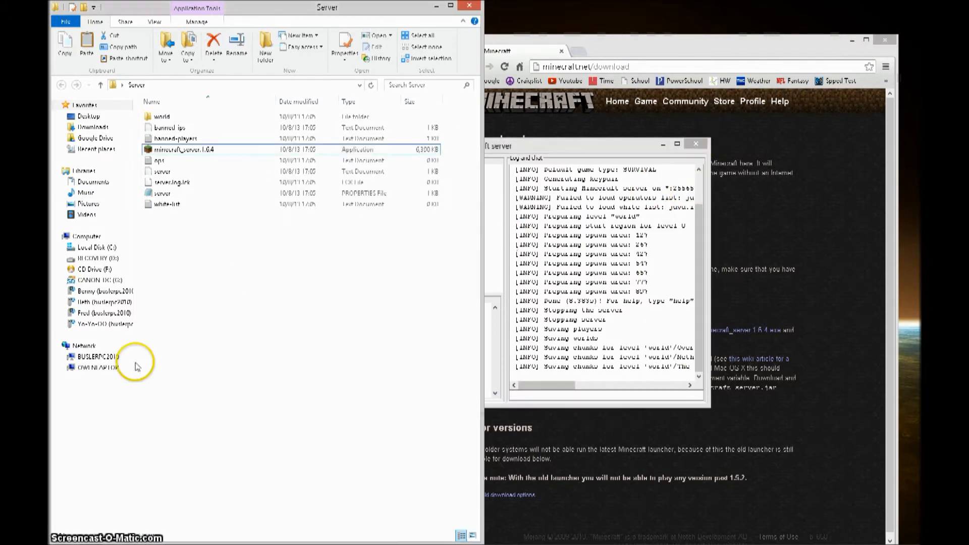
- Open server.properties in Notepad, snap it to the left half, and review its settings
{"action": "left_click", "coordinate": [254, 213]}
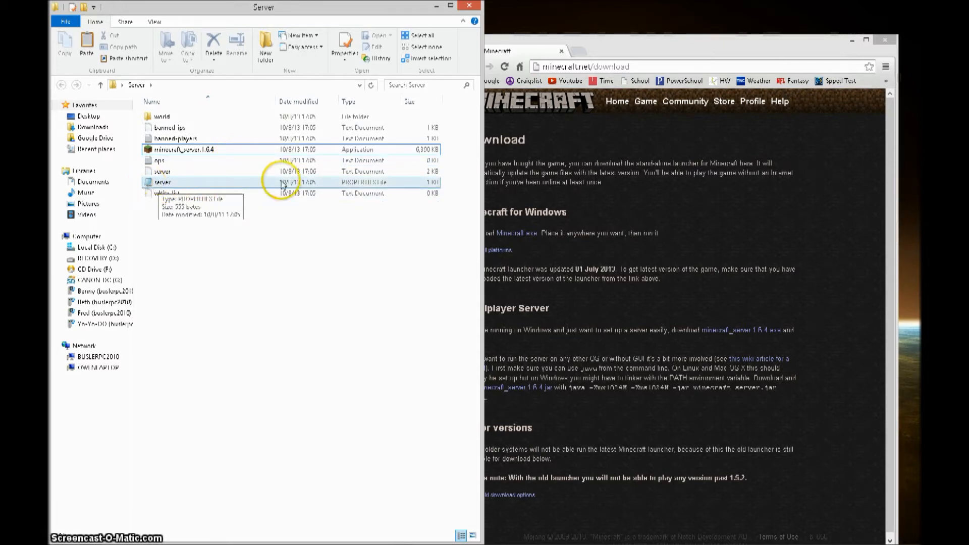
{"action": "left_click", "coordinate": [218, 187]}
{"action": "left_click", "coordinate": [915, 259]}
{"action": "left_click_drag", "start_coordinate": [959, 237], "coordinate": [50, 228]}
{"action": "left_click_drag", "start_coordinate": [207, 302], "coordinate": [57, 34]}
{"action": "left_click", "coordinate": [358, 267]}
{"action": "left_click_drag", "start_coordinate": [209, 297], "coordinate": [68, 90]}
{"action": "left_click", "coordinate": [185, 126]}
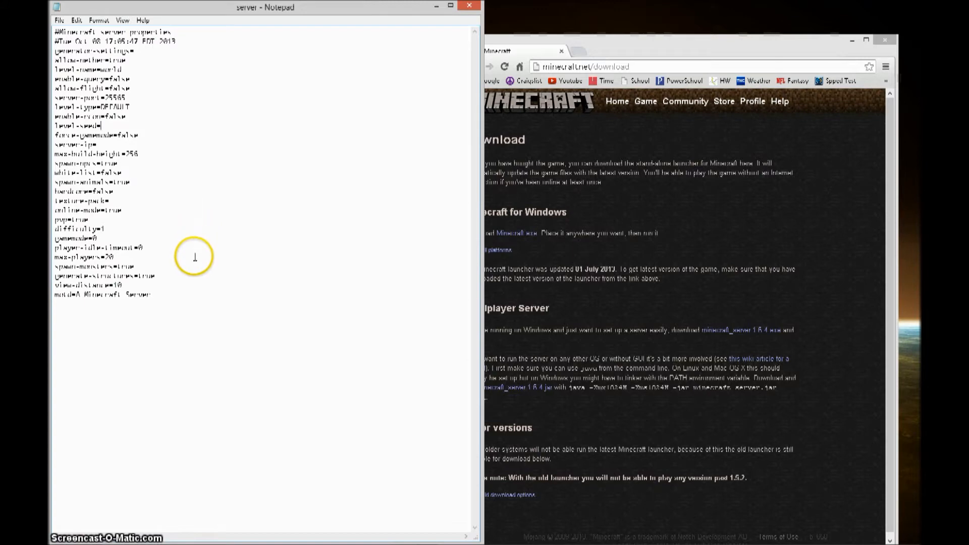
- Change the level-name value to World wrapped in underscores
{"action": "mouse_move", "coordinate": [262, 539]}
{"action": "left_click", "coordinate": [178, 304]}
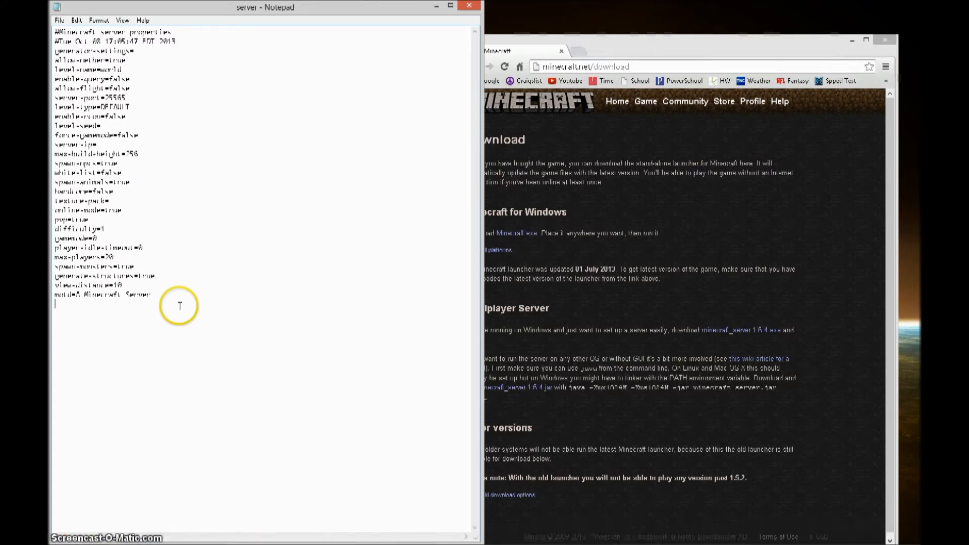
{"action": "left_click", "coordinate": [147, 58]}
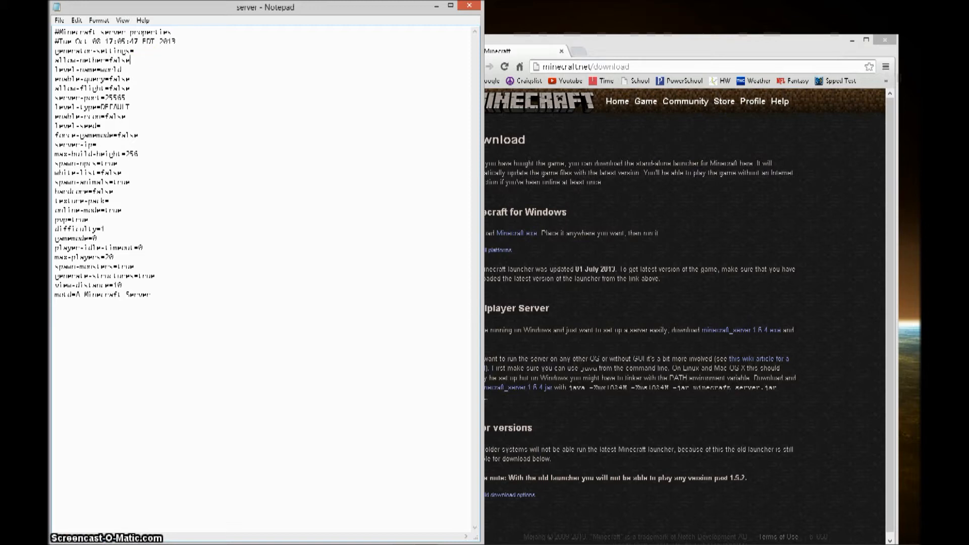
{"action": "key", "text": "BackSpace"}
{"action": "key", "text": "BackSpace"}
{"action": "type", "text": "__Wo"}
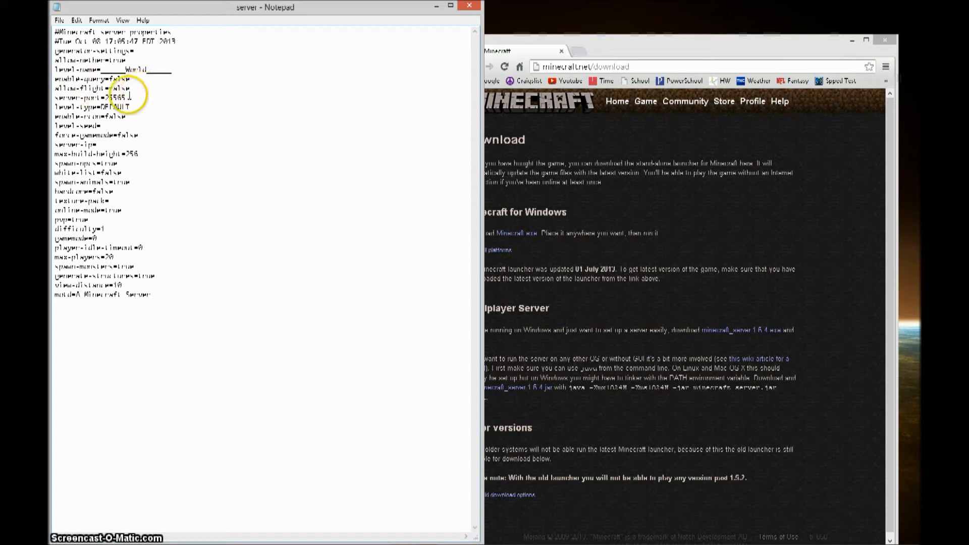
- Review the server-port 25565, spawn-monsters, gamemode=0 and pvp=true lines
{"action": "left_click_drag", "start_coordinate": [127, 98], "coordinate": [202, 278]}
{"action": "left_click", "coordinate": [202, 279]}
{"action": "key", "text": "Up"}
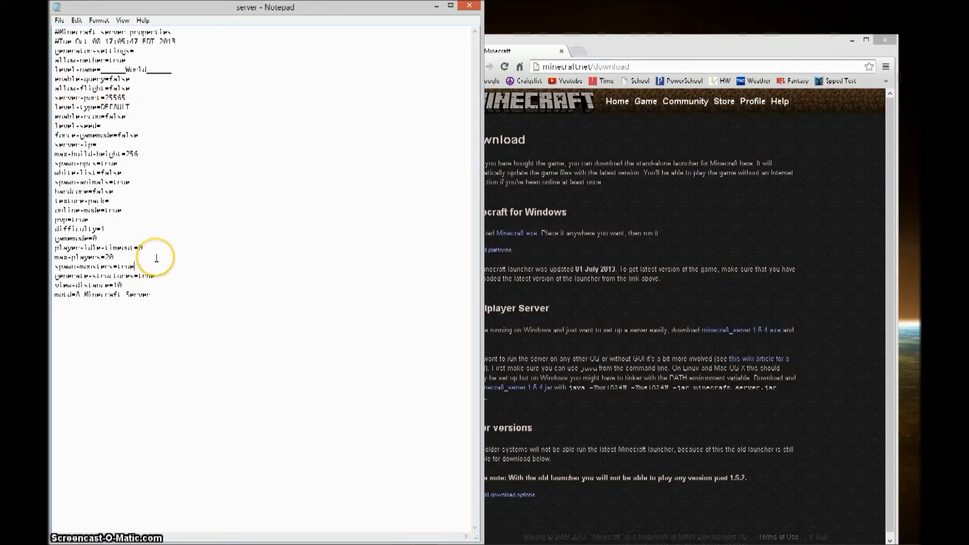
{"action": "left_click", "coordinate": [159, 238]}
{"action": "left_click", "coordinate": [162, 217]}
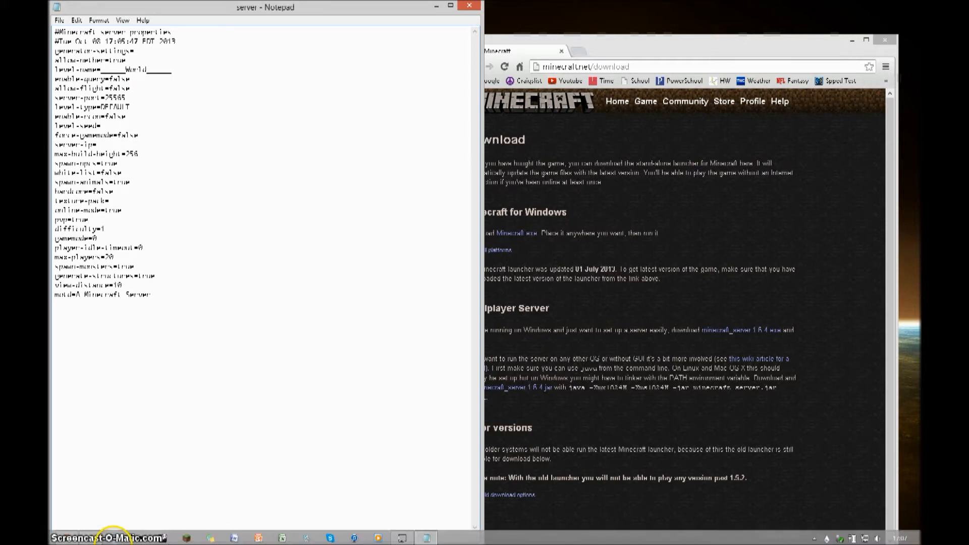
{"action": "mouse_move", "coordinate": [153, 541]}
{"action": "left_click", "coordinate": [275, 363]}
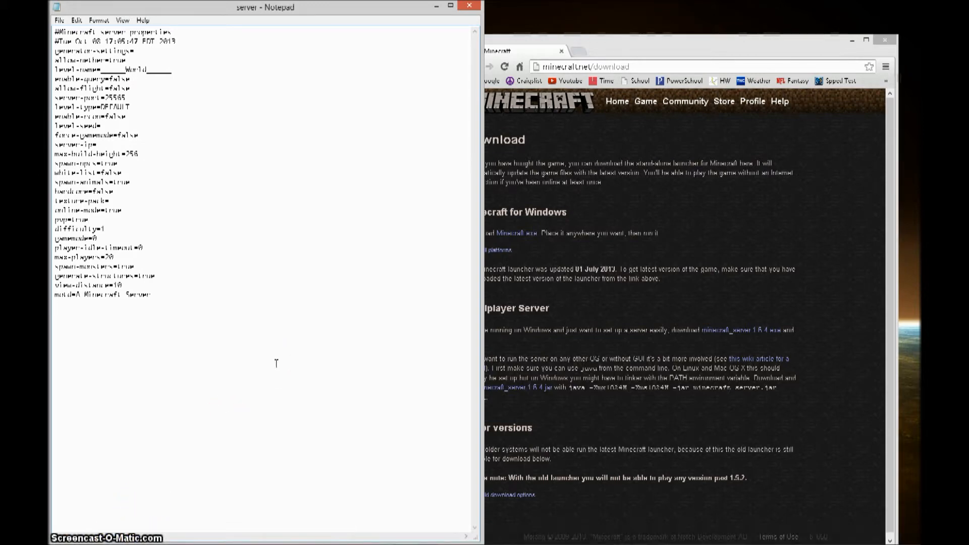
{"action": "left_click", "coordinate": [788, 278]}
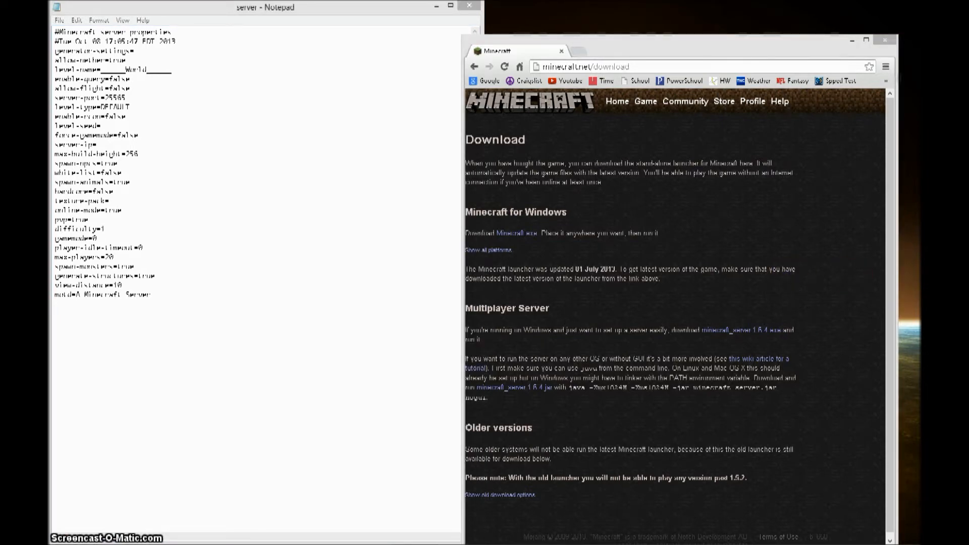
- Run ipconfig to find IPv4 address 192.168.1.123 and default gateway 192.168.1.1
{"action": "key", "text": "Return"}
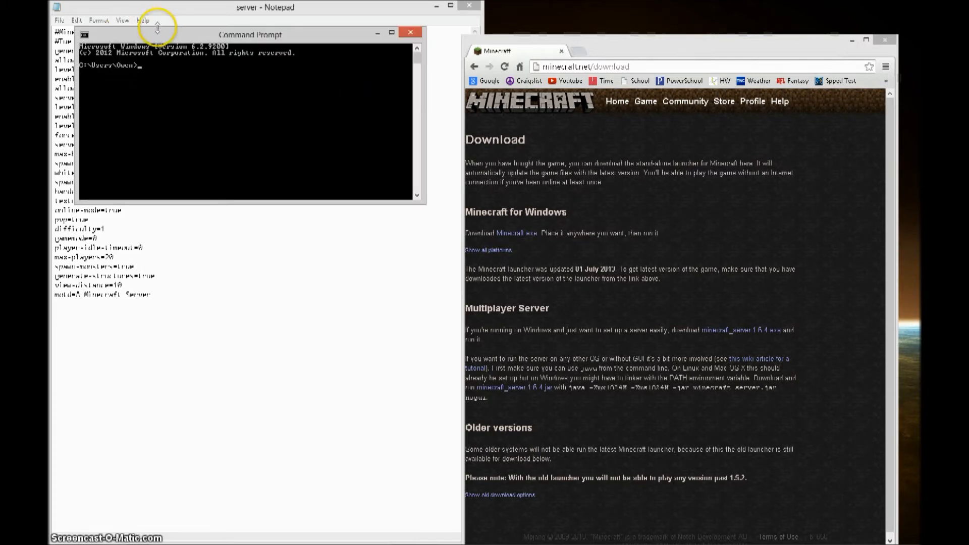
{"action": "left_click_drag", "start_coordinate": [170, 37], "coordinate": [261, 150]}
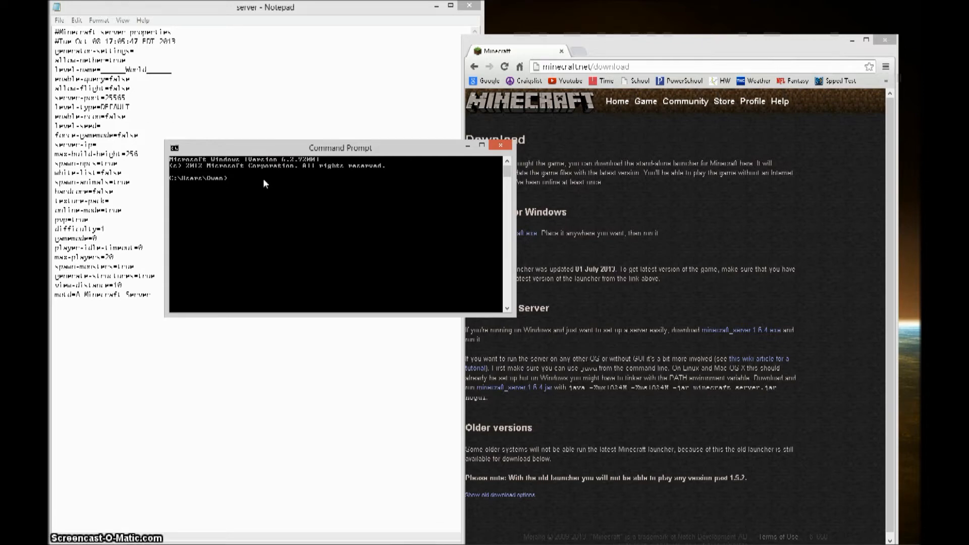
{"action": "type", "text": "config"}
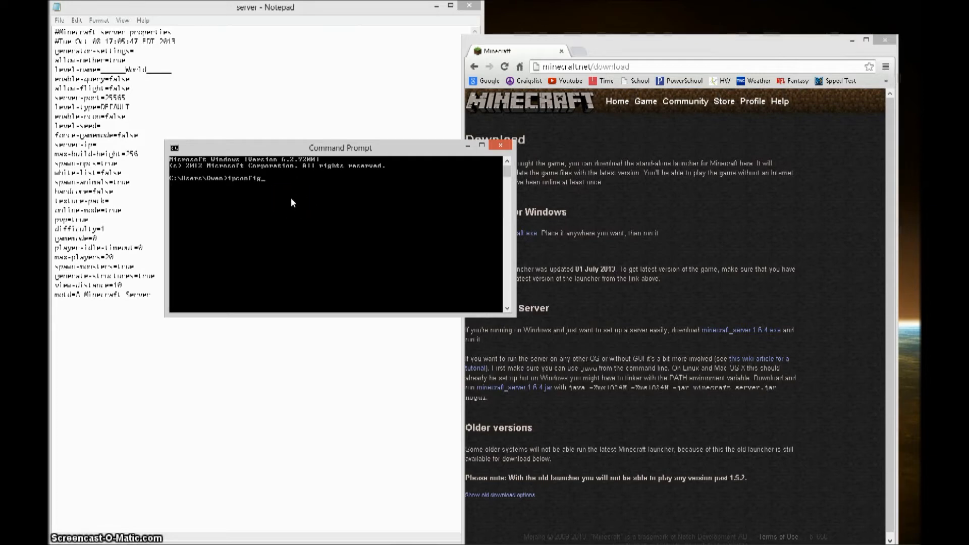
{"action": "key", "text": "Return"}
{"action": "scroll", "coordinate": [291, 199], "scroll_direction": "up", "scroll_amount": 1}
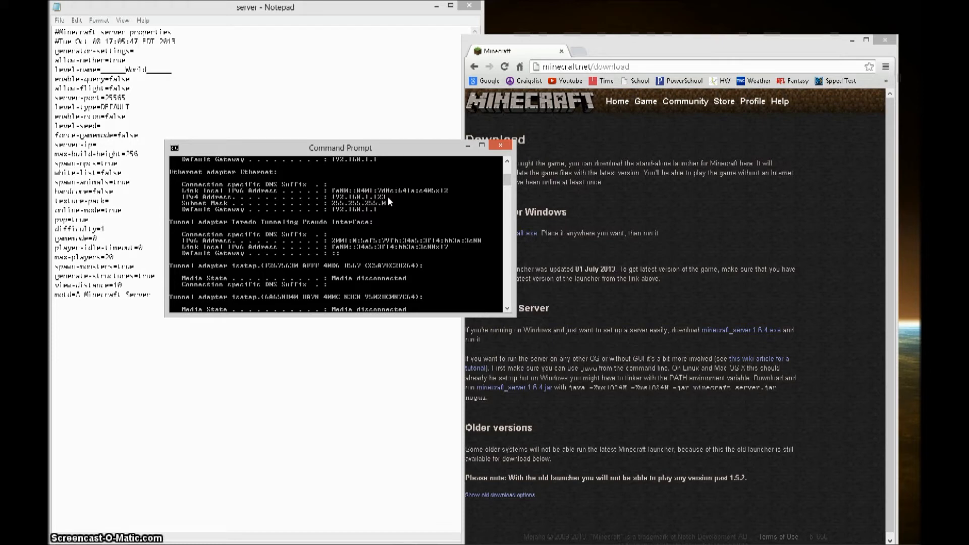
{"action": "left_click_drag", "start_coordinate": [389, 147], "coordinate": [706, 156]}
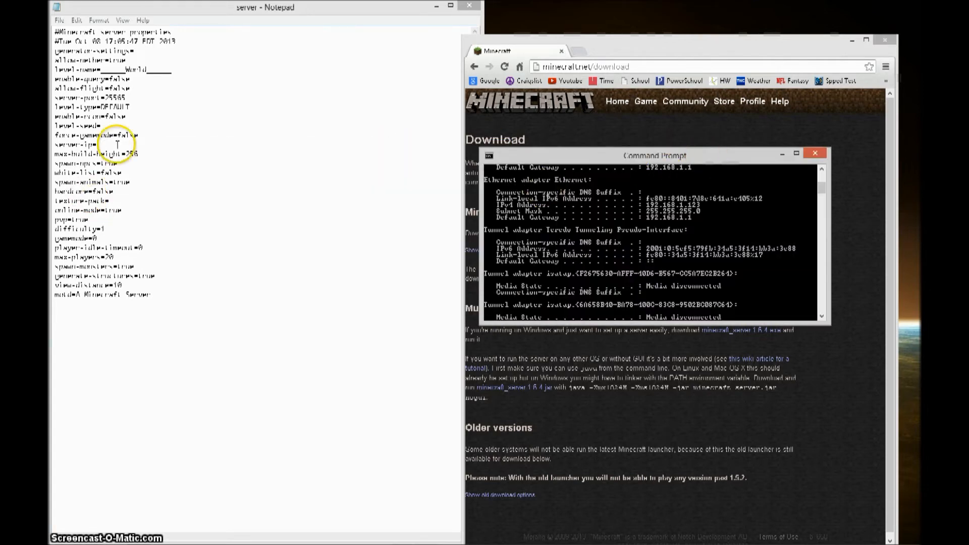
- Set server-ip=192.168.1.123 in server.properties, save the file, and close Notepad
{"action": "left_click", "coordinate": [85, 145]}
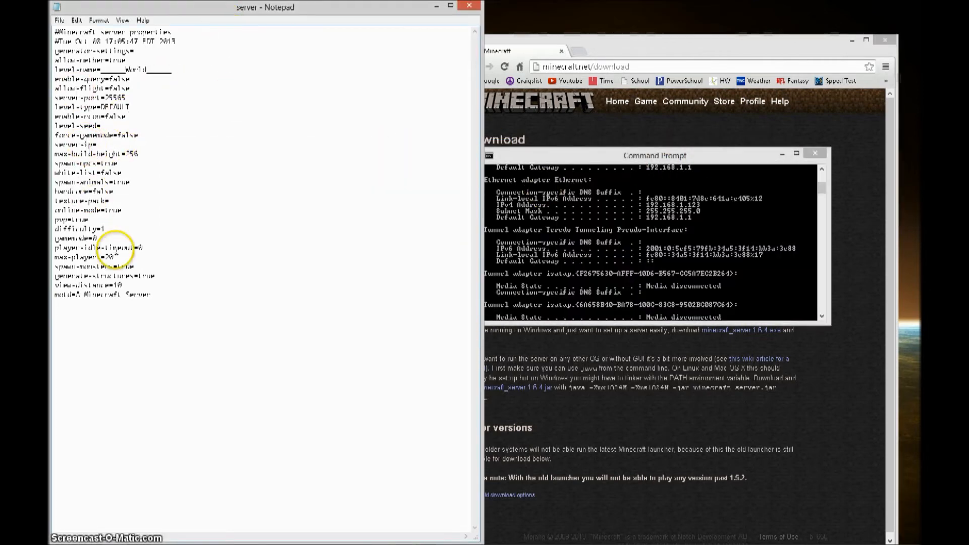
{"action": "left_click", "coordinate": [129, 146]}
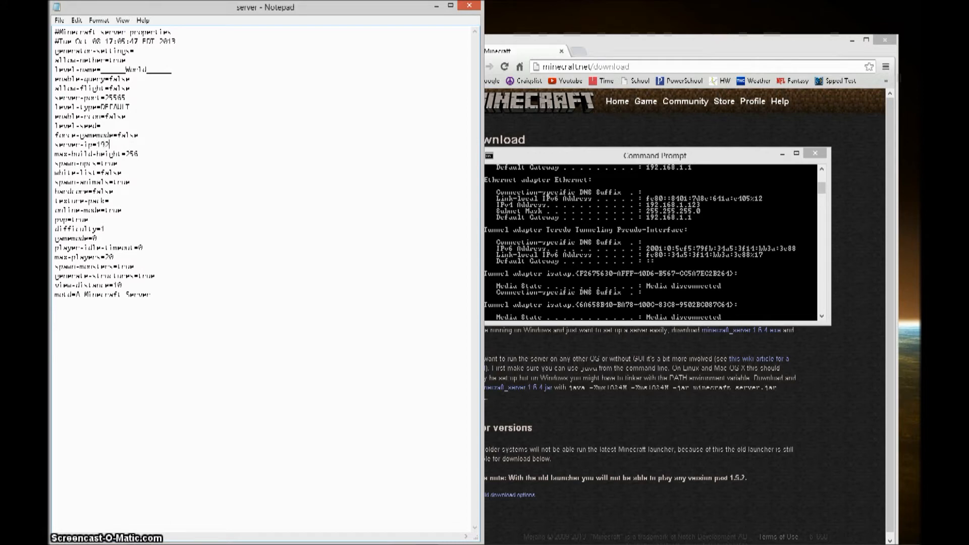
{"action": "type", "text": "192.168.1.123"}
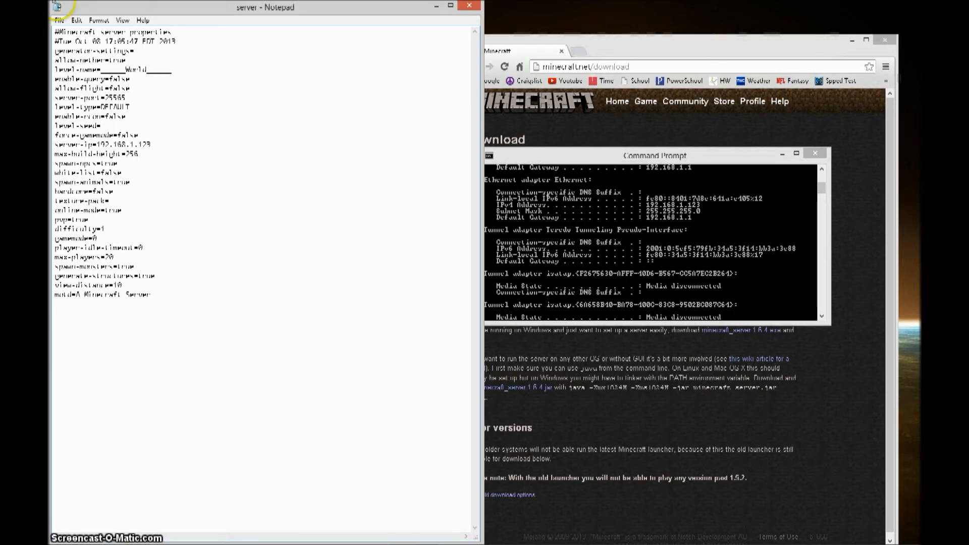
{"action": "left_click", "coordinate": [59, 20]}
{"action": "left_click", "coordinate": [91, 55]}
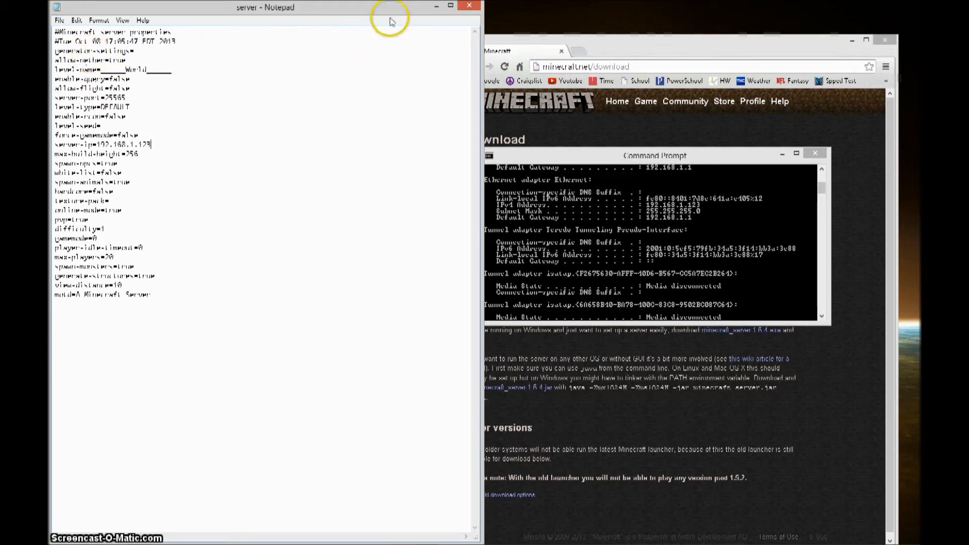
{"action": "left_click", "coordinate": [465, 5]}
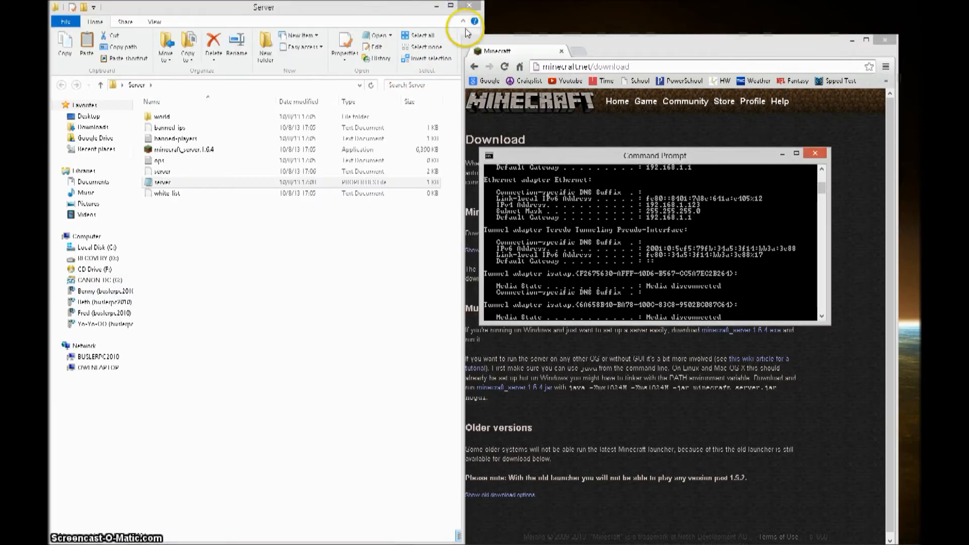
- Snap Command Prompt to the left half and nudge Chrome's download page window up-right
{"action": "left_click_drag", "start_coordinate": [635, 160], "coordinate": [50, 167]}
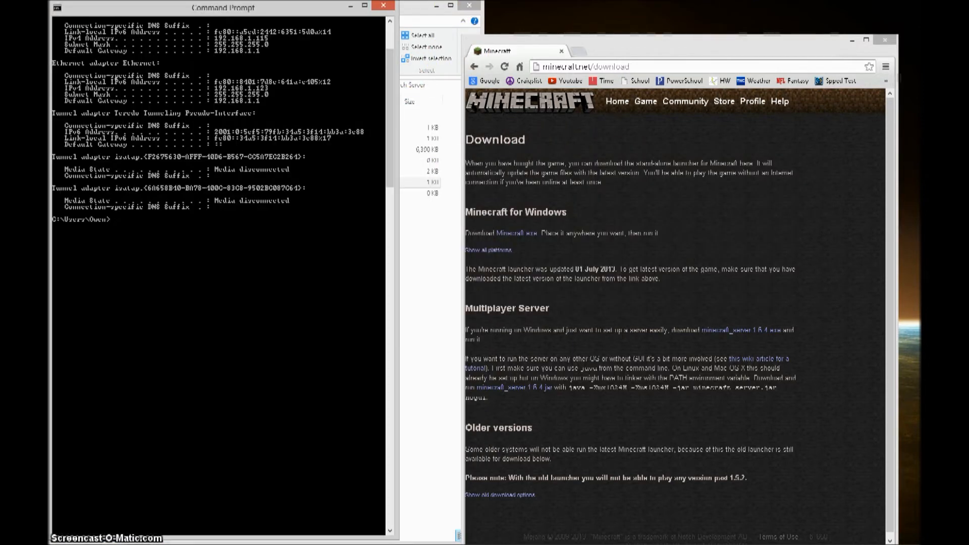
{"action": "left_click", "coordinate": [625, 50]}
{"action": "left_click_drag", "start_coordinate": [625, 51], "coordinate": [652, 24]}
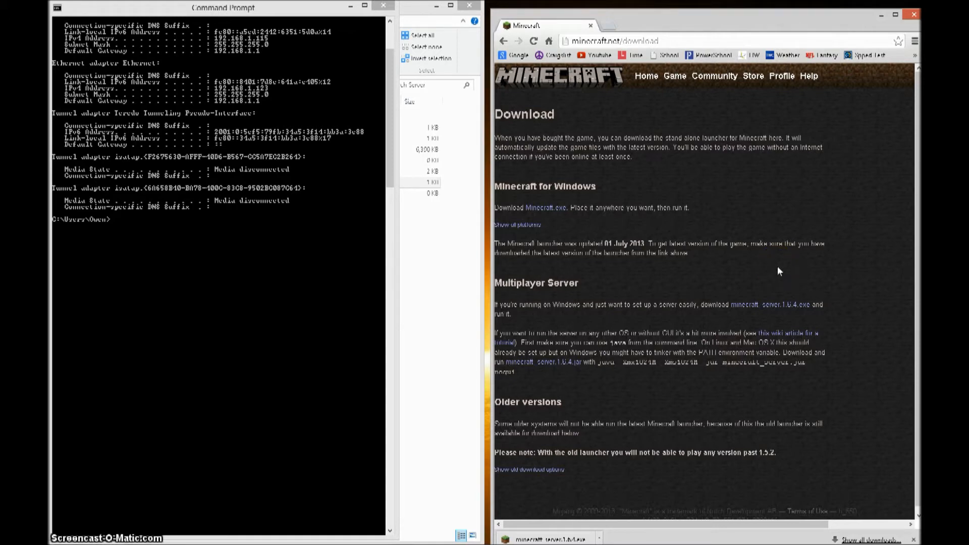
- Open a new tab and load the router admin address 192.168.1.1
{"action": "left_click", "coordinate": [610, 25]}
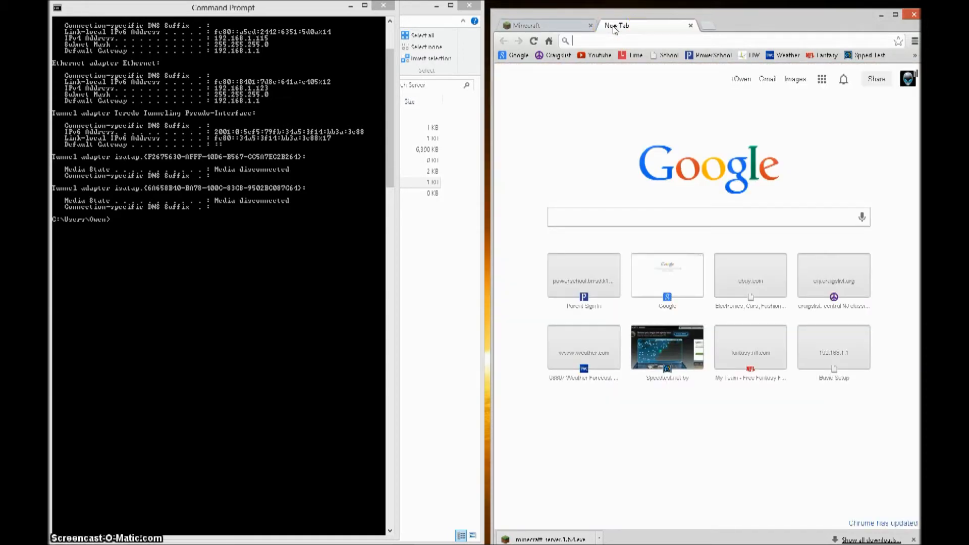
{"action": "type", "text": "192."}
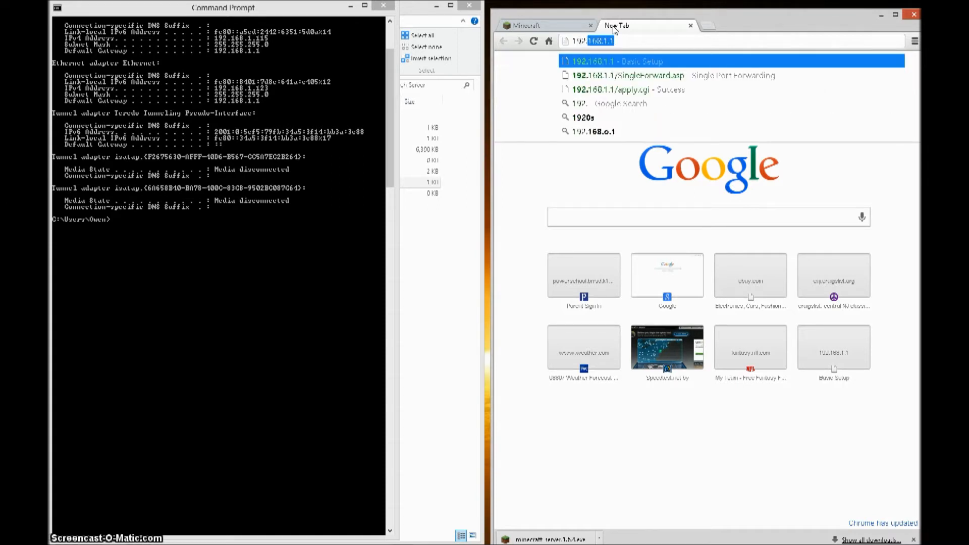
{"action": "type", "text": "168.1.1"}
{"action": "key", "text": "Return"}
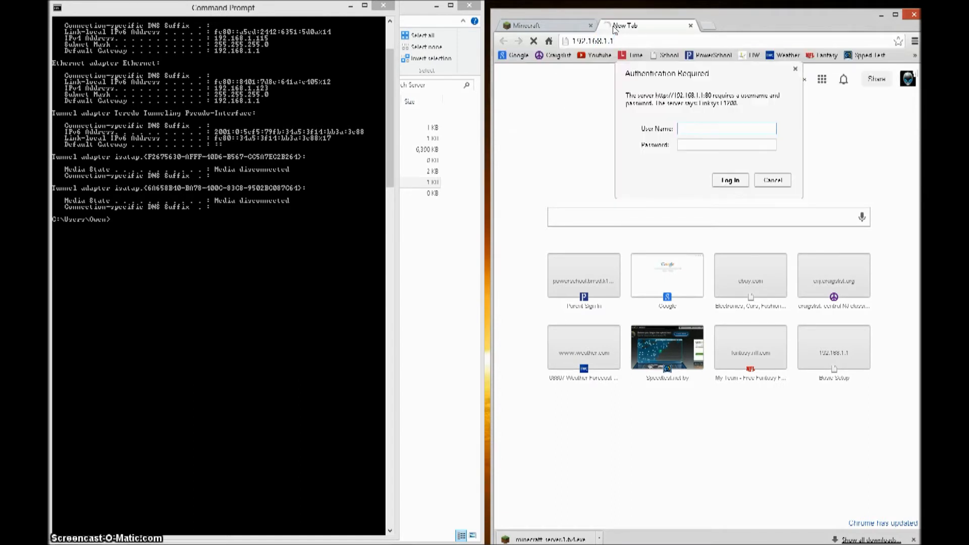
- Enter the router user name and password in the login prompt
{"action": "left_click", "coordinate": [732, 131]}
{"action": "key", "text": "Tab"}
{"action": "type", "text": "a"}
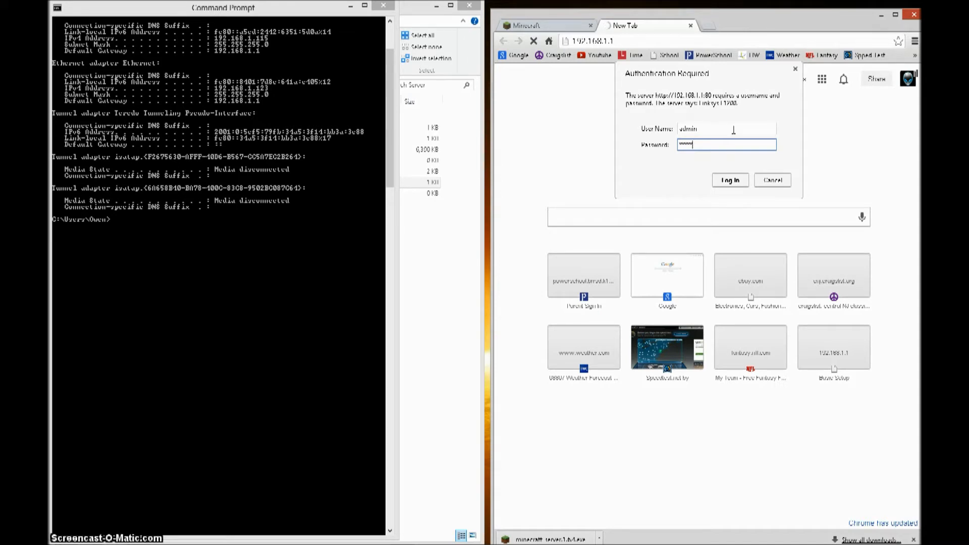
{"action": "key", "text": "shift+Tab"}
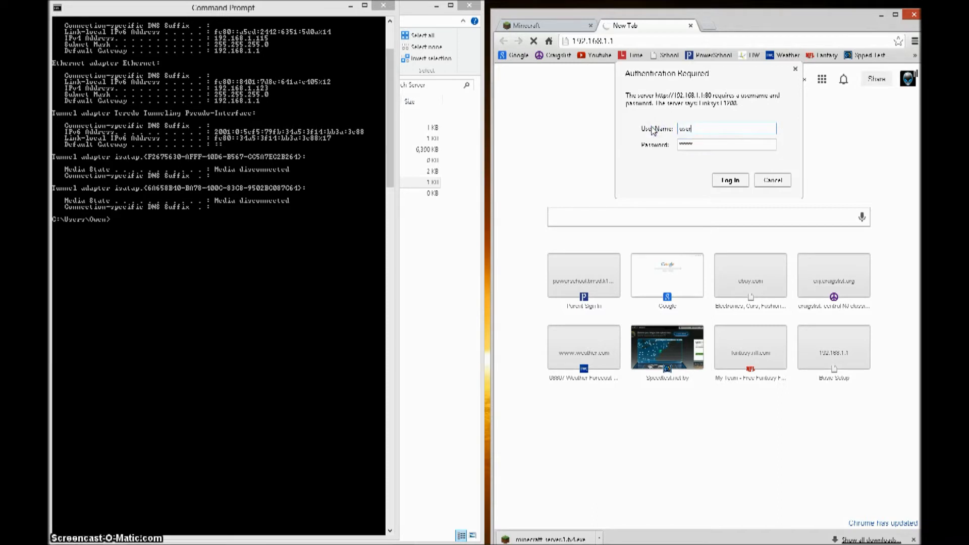
{"action": "type", "text": "username"}
{"action": "key", "text": "Tab"}
{"action": "type", "text": "passwo"}
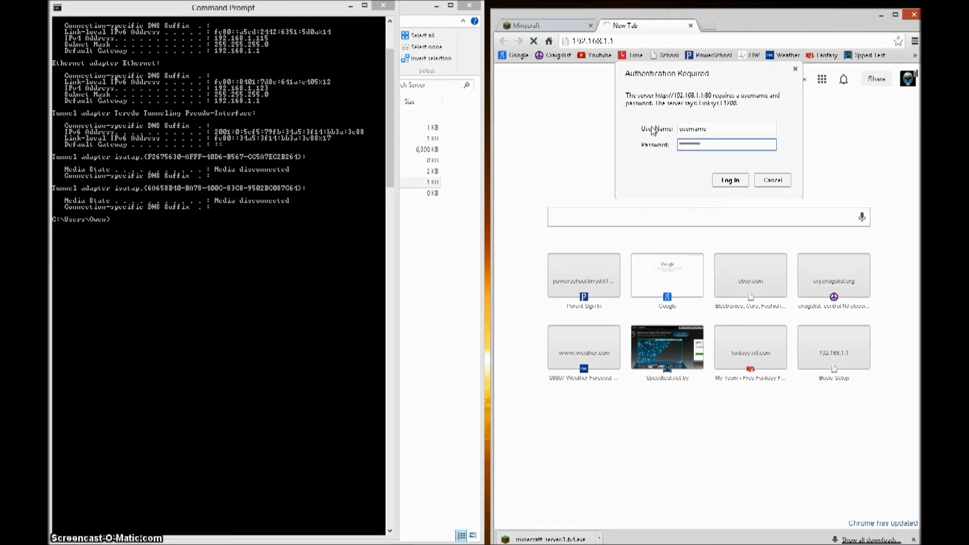
{"action": "left_click_drag", "start_coordinate": [715, 128], "coordinate": [662, 136]}
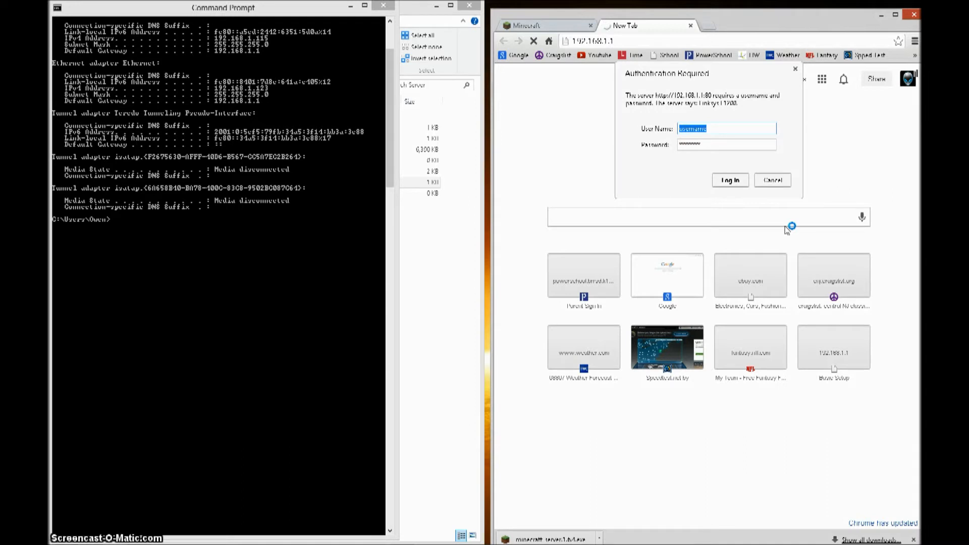
{"action": "left_click", "coordinate": [709, 26]}
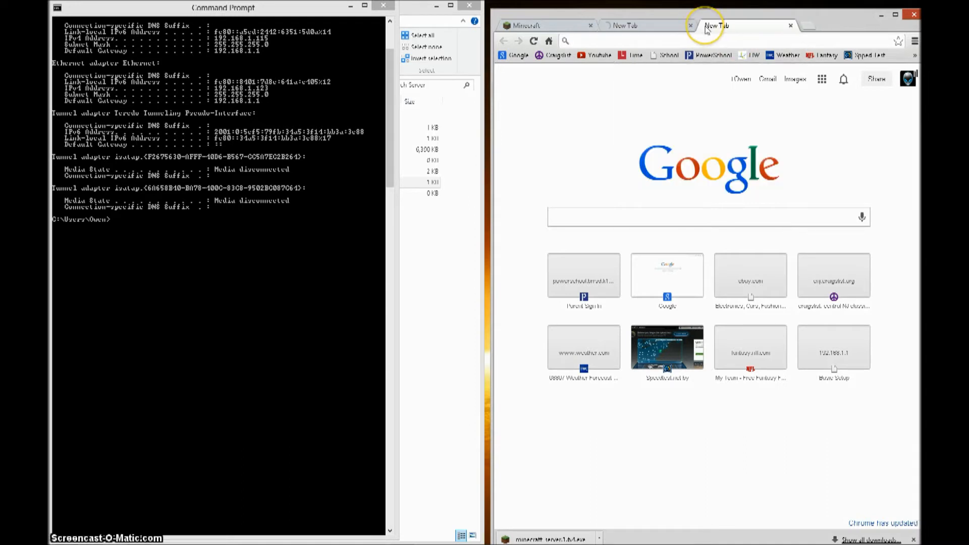
- Search 'whats my router password', close that search tab, and move Chrome off screen
{"action": "type", "text": "whats my rou"}
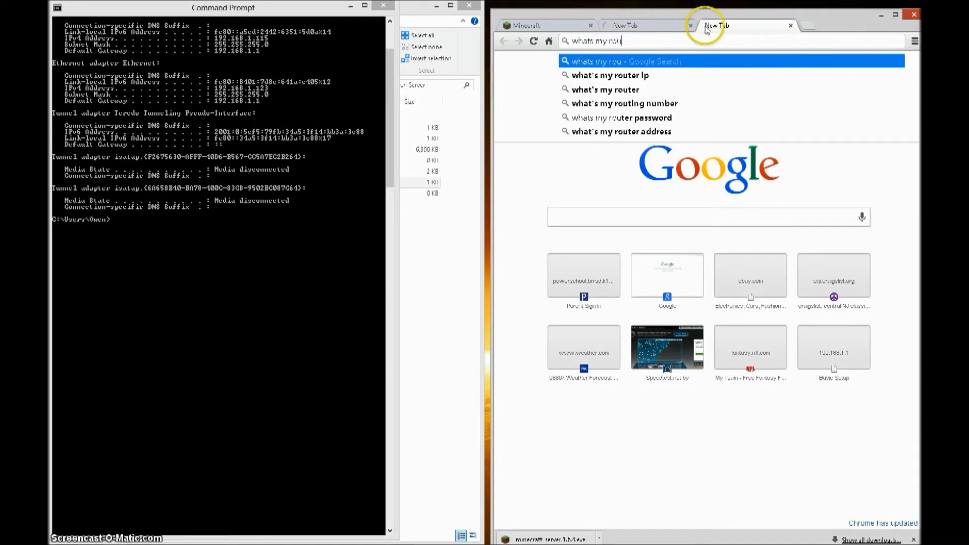
{"action": "type", "text": "ter password"}
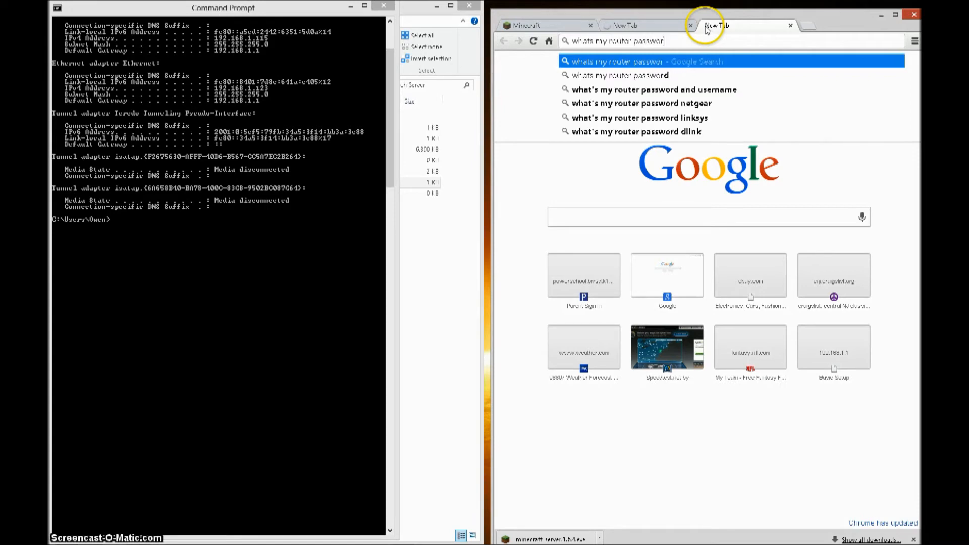
{"action": "key", "text": "Return"}
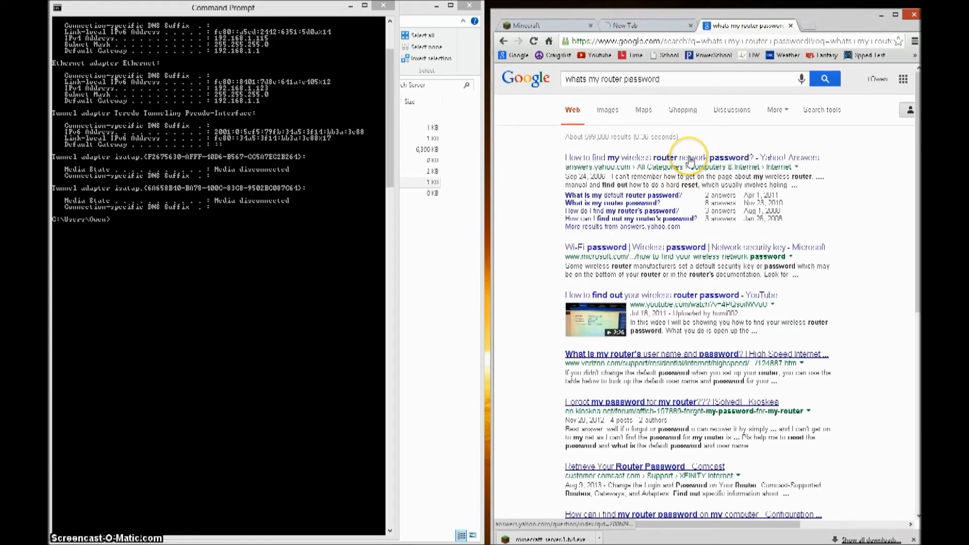
{"action": "left_click", "coordinate": [652, 24]}
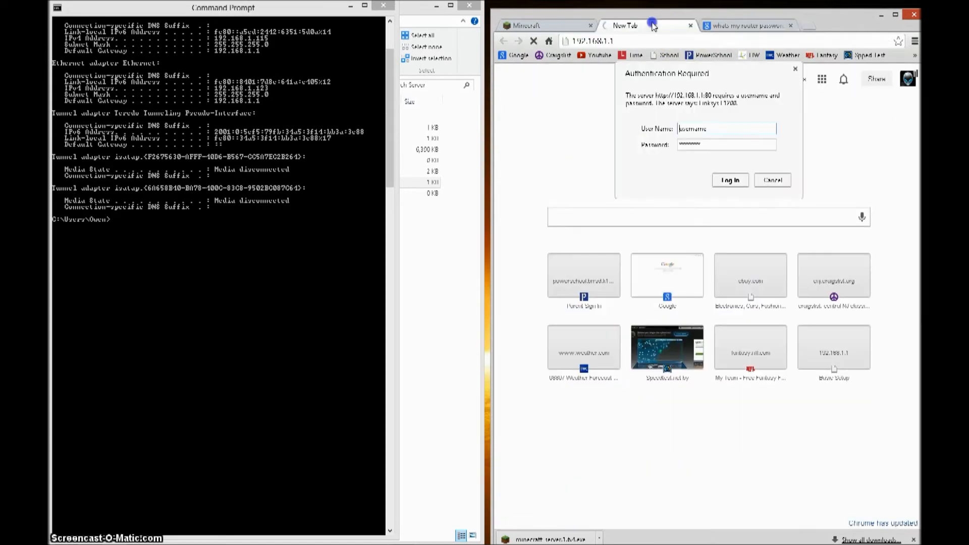
{"action": "left_click", "coordinate": [791, 25]}
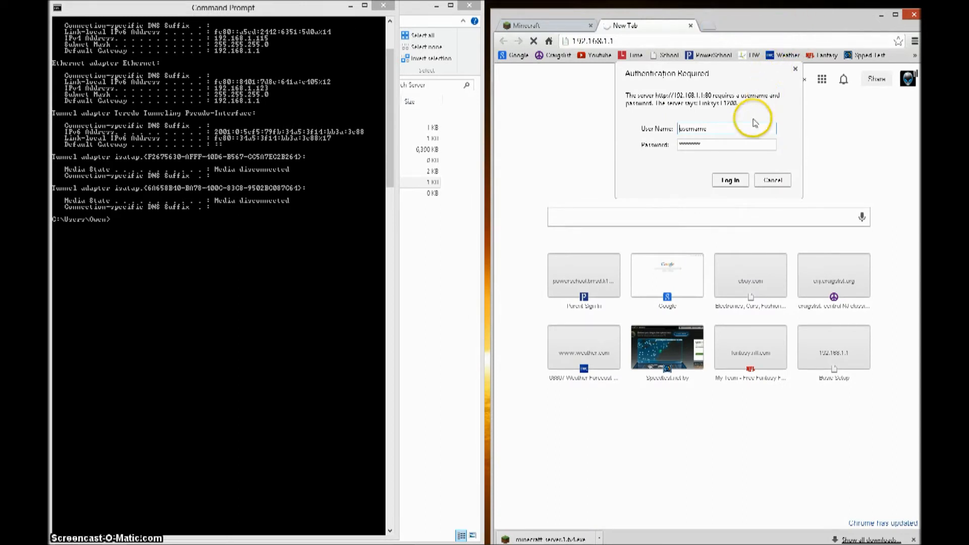
{"action": "left_click_drag", "start_coordinate": [783, 28], "coordinate": [921, 30]}
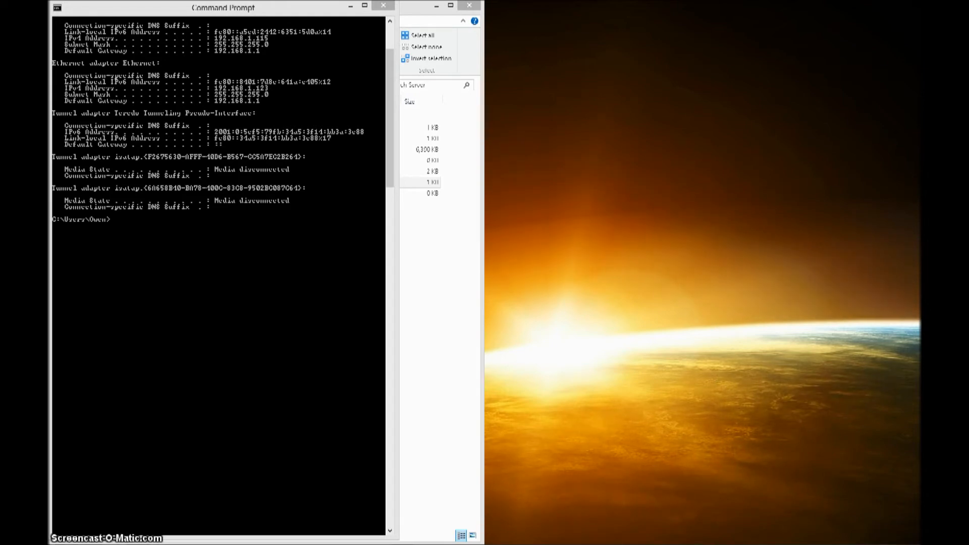
- Drag the Chrome window with the router admin back onto the screen
{"action": "left_click_drag", "start_coordinate": [683, 97], "coordinate": [751, 14]}
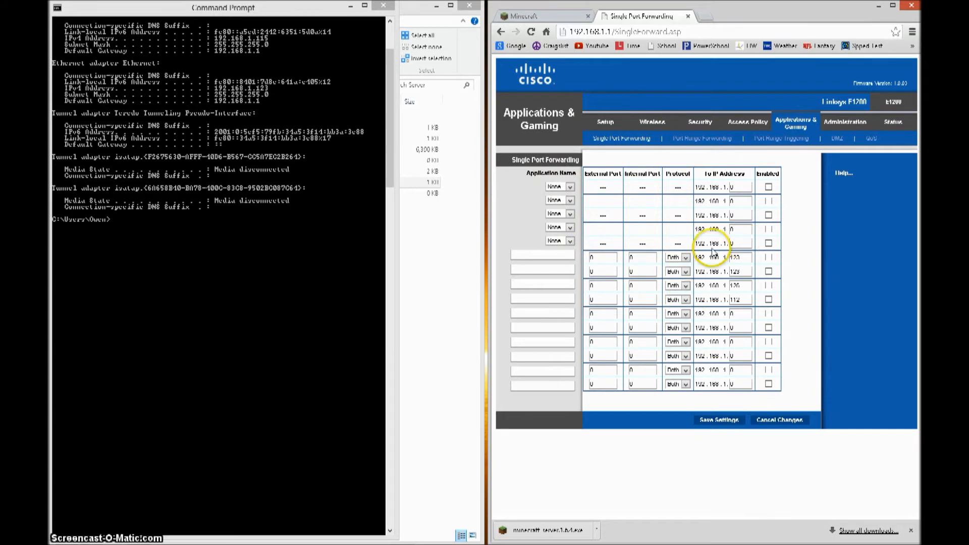
- Add an enabled 'Minecraft' rule forwarding 25565/25565 to 192.168.1.123 and save it
{"action": "left_click", "coordinate": [566, 257]}
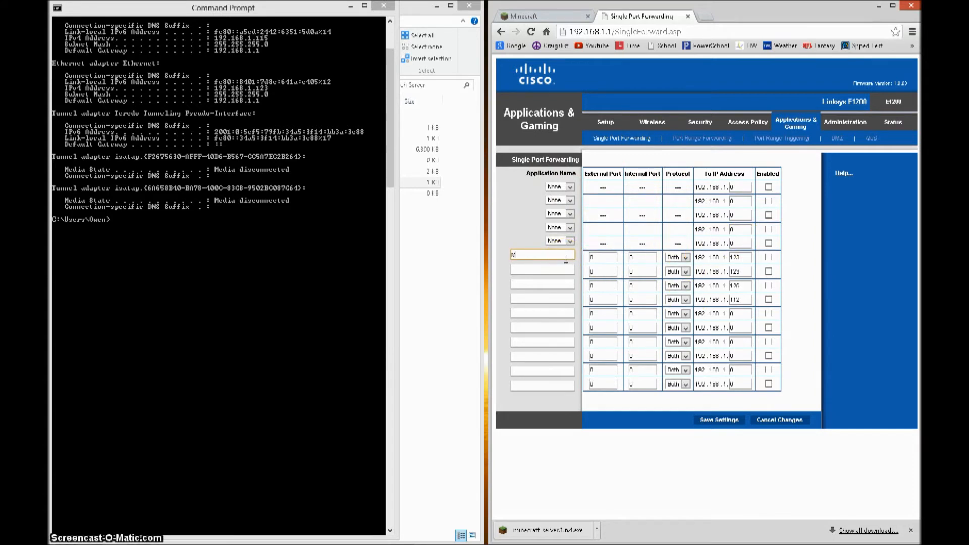
{"action": "type", "text": "Minecraft"}
{"action": "key", "text": "Tab"}
{"action": "type", "text": "2556525565"}
{"action": "left_click", "coordinate": [676, 189]}
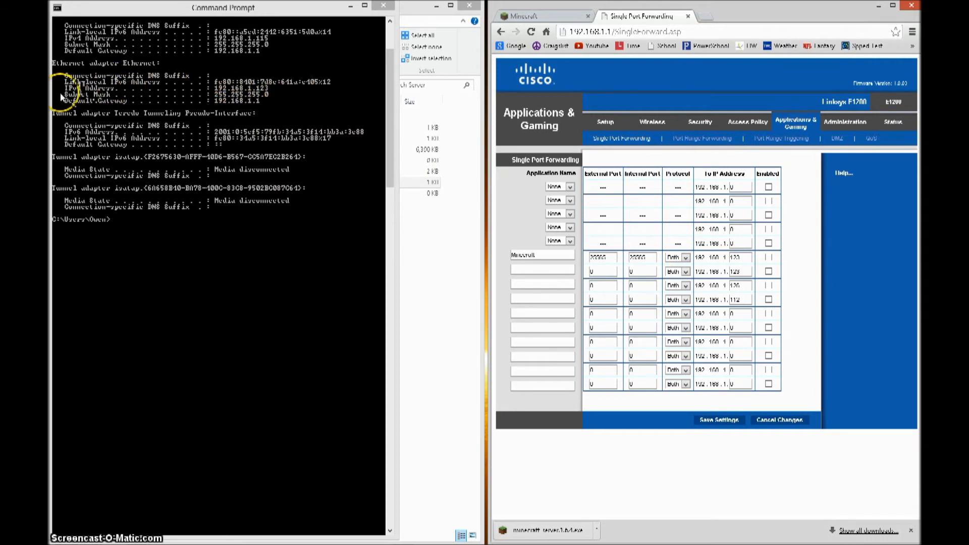
{"action": "scroll", "coordinate": [70, 93], "scroll_direction": "up", "scroll_amount": 1}
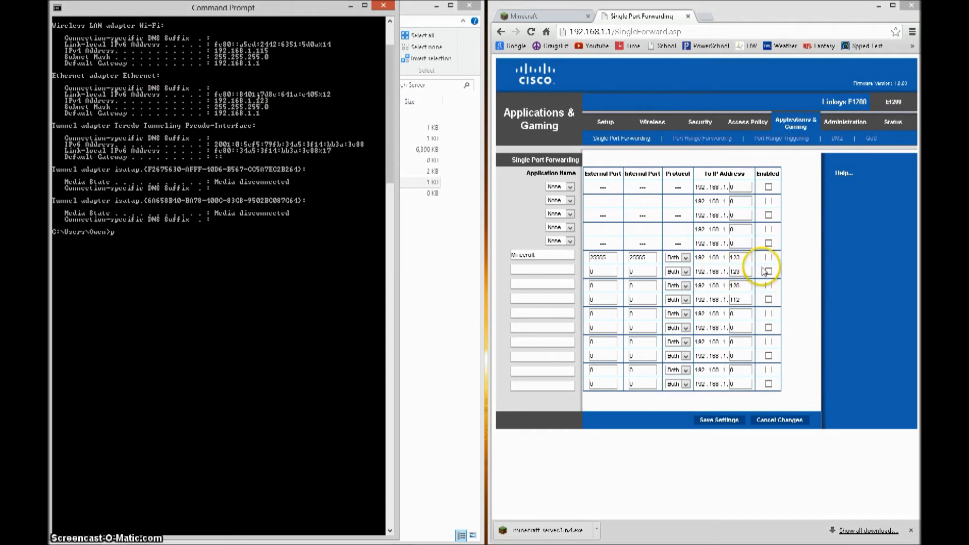
{"action": "double_click", "coordinate": [748, 257]}
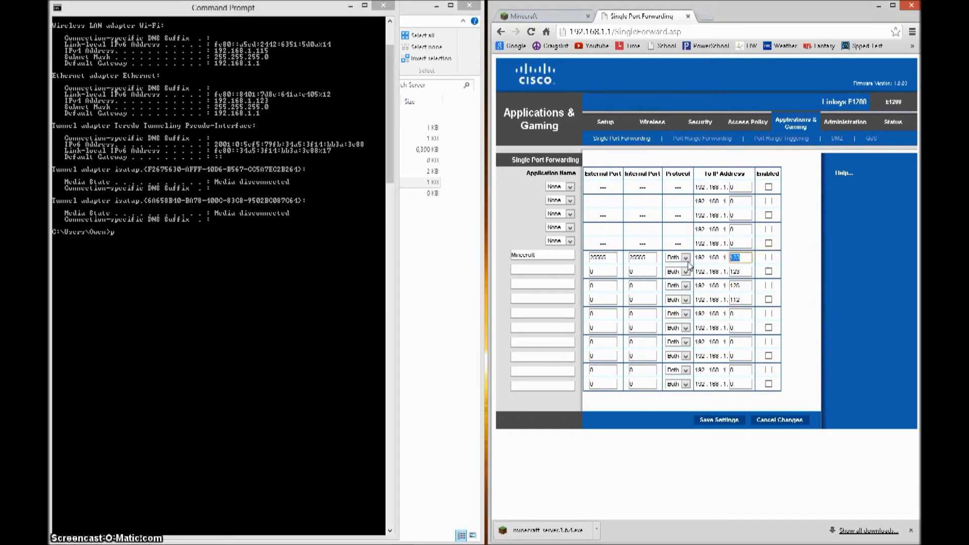
{"action": "left_click", "coordinate": [769, 258]}
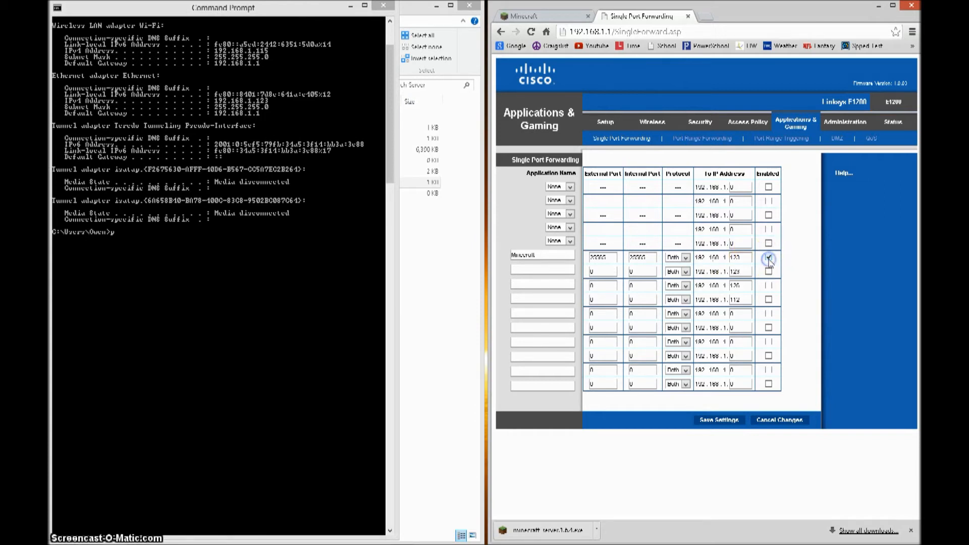
{"action": "left_click", "coordinate": [720, 422]}
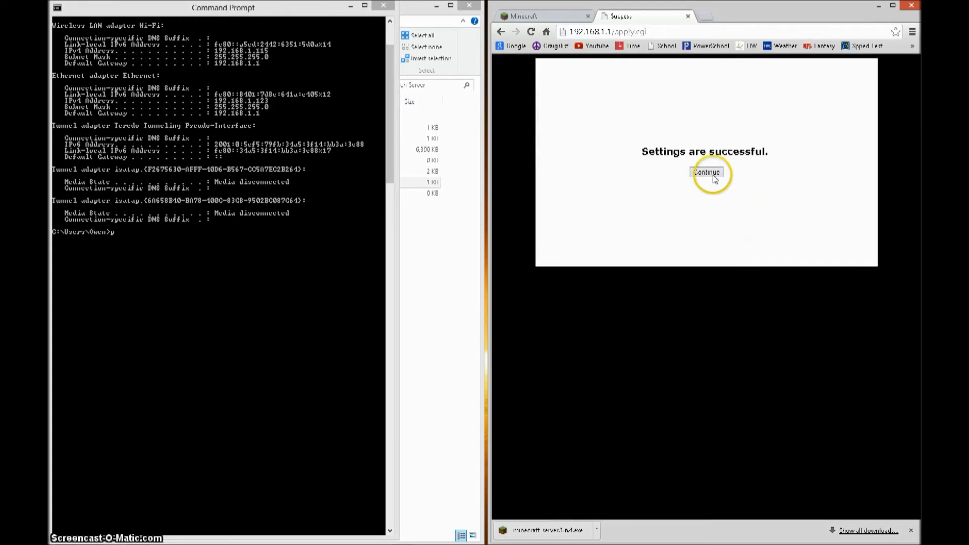
- Recheck the Minecraft rule's ports, destination IP and Enabled box on Single Port Forwarding
{"action": "left_click", "coordinate": [710, 174]}
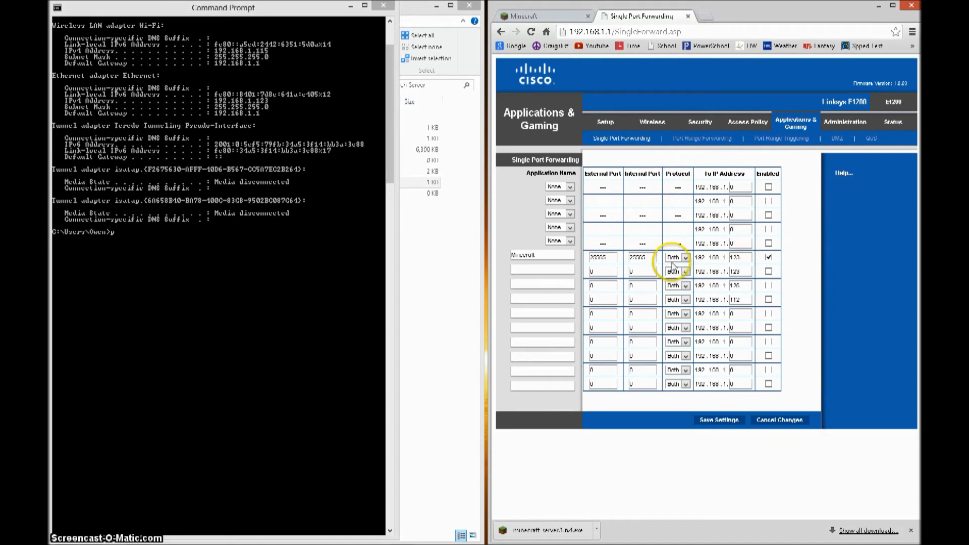
{"action": "left_click", "coordinate": [598, 258]}
{"action": "left_click_drag", "start_coordinate": [598, 258], "coordinate": [613, 258]}
{"action": "left_click", "coordinate": [641, 258]}
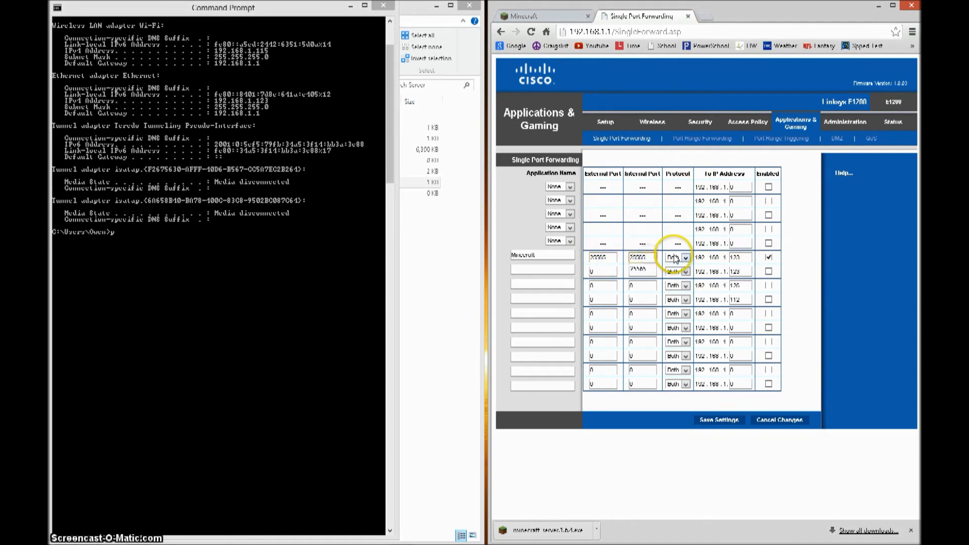
{"action": "left_click", "coordinate": [738, 252]}
{"action": "double_click", "coordinate": [738, 252]}
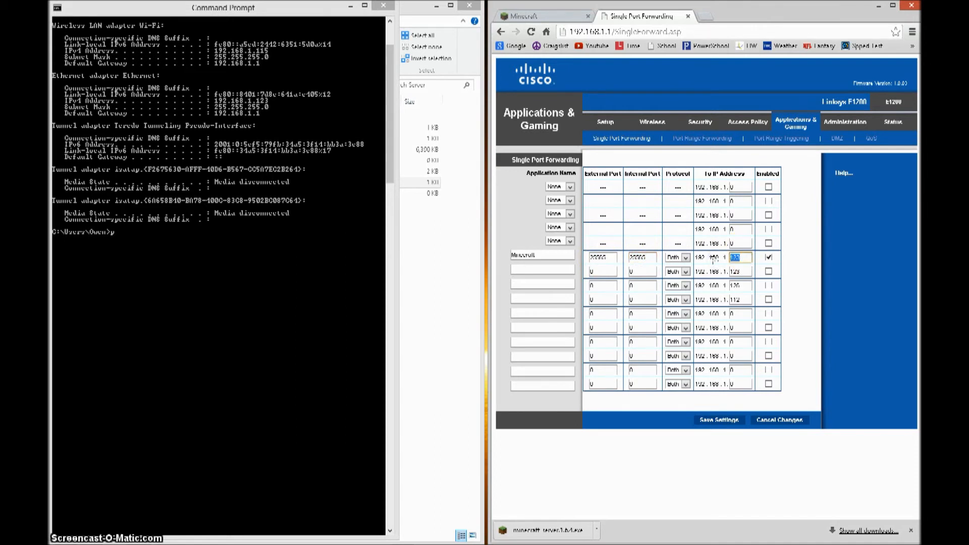
{"action": "left_click", "coordinate": [783, 251]}
- Close Chrome and Command Prompt, then start the minecraft_server.1.6.4 server
{"action": "left_click", "coordinate": [688, 16]}
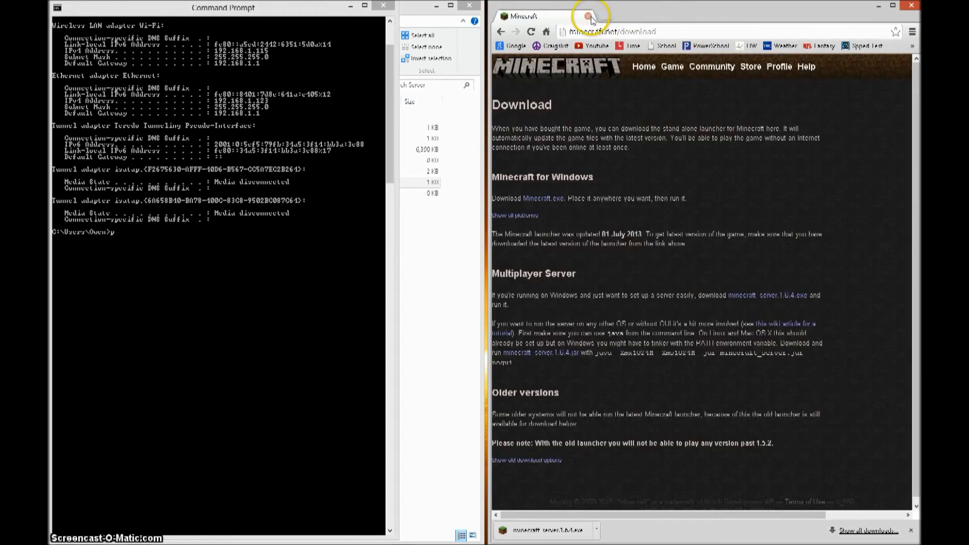
{"action": "left_click", "coordinate": [588, 16]}
{"action": "left_click", "coordinate": [382, 5]}
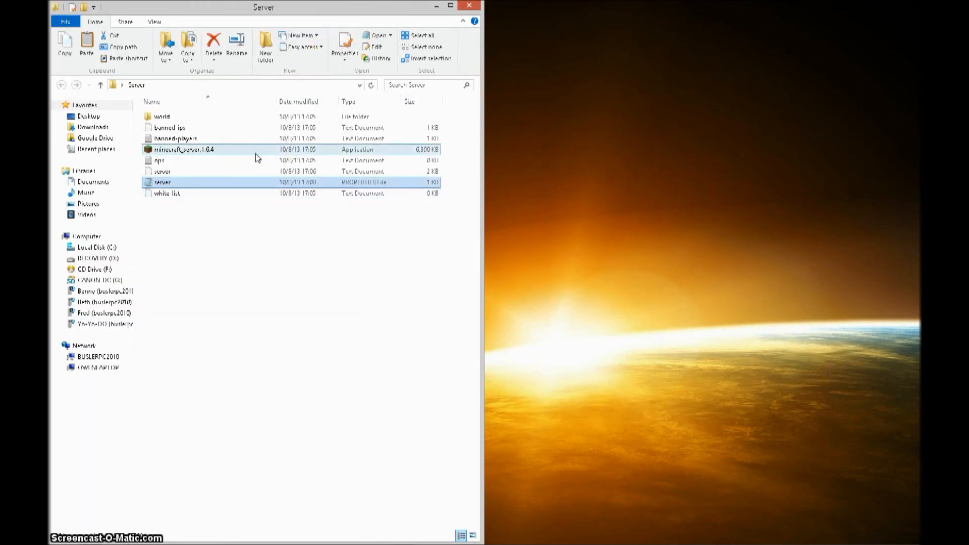
{"action": "left_click", "coordinate": [256, 214]}
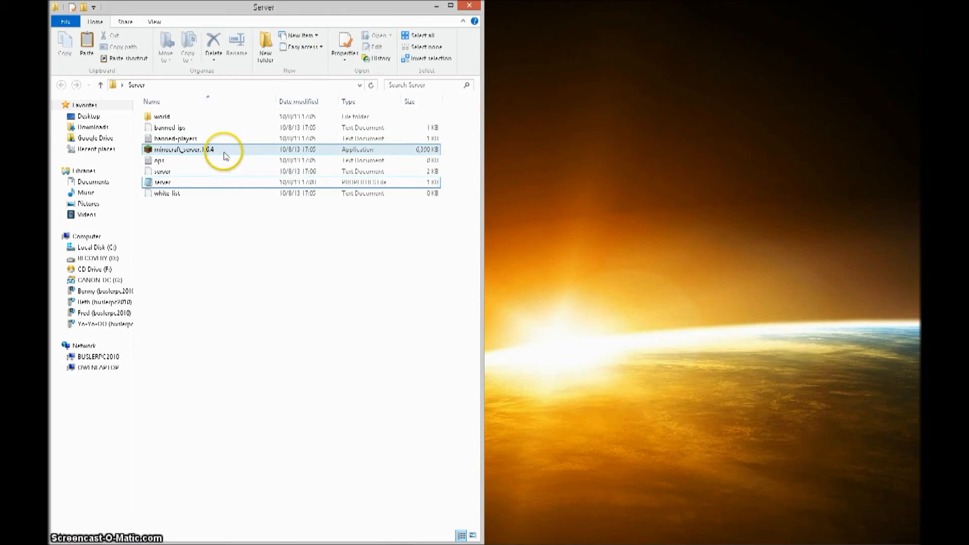
{"action": "double_click", "coordinate": [225, 156]}
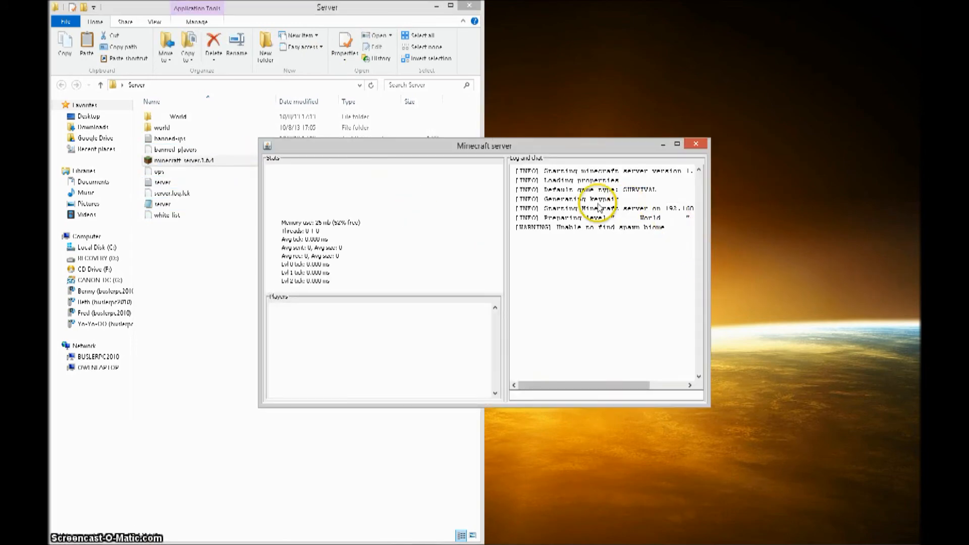
{"action": "left_click_drag", "start_coordinate": [574, 174], "coordinate": [667, 259]}
{"action": "left_click", "coordinate": [558, 197]}
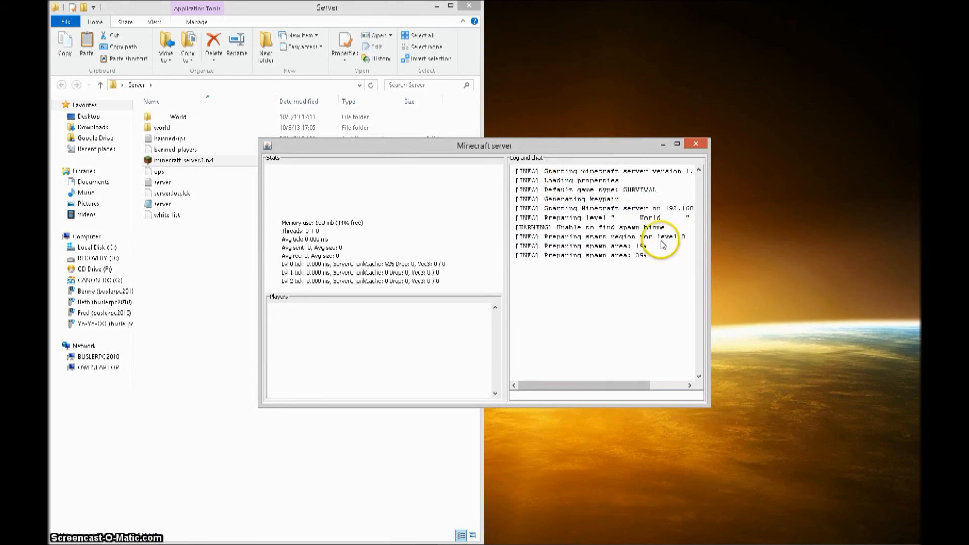
{"action": "left_click_drag", "start_coordinate": [612, 145], "coordinate": [701, 52]}
- Open server.properties and check server-port 25565 and server-ip 192.168.1.123
{"action": "double_click", "coordinate": [194, 210]}
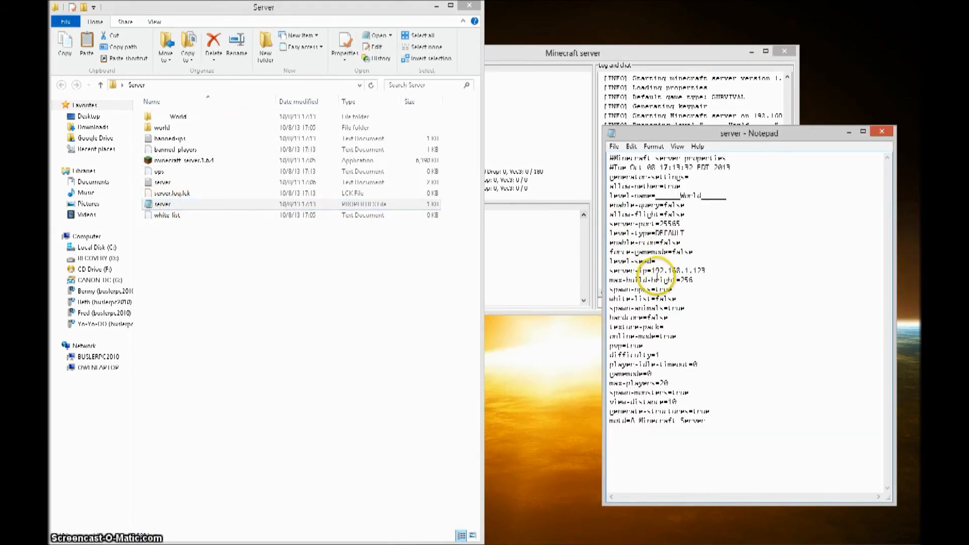
{"action": "left_click_drag", "start_coordinate": [646, 271], "coordinate": [716, 269]}
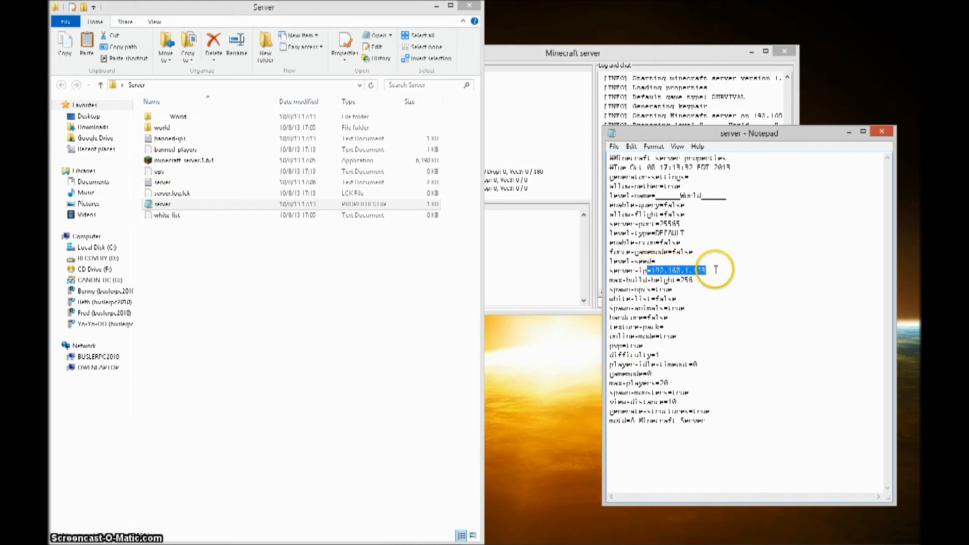
{"action": "left_click_drag", "start_coordinate": [655, 224], "coordinate": [688, 223]}
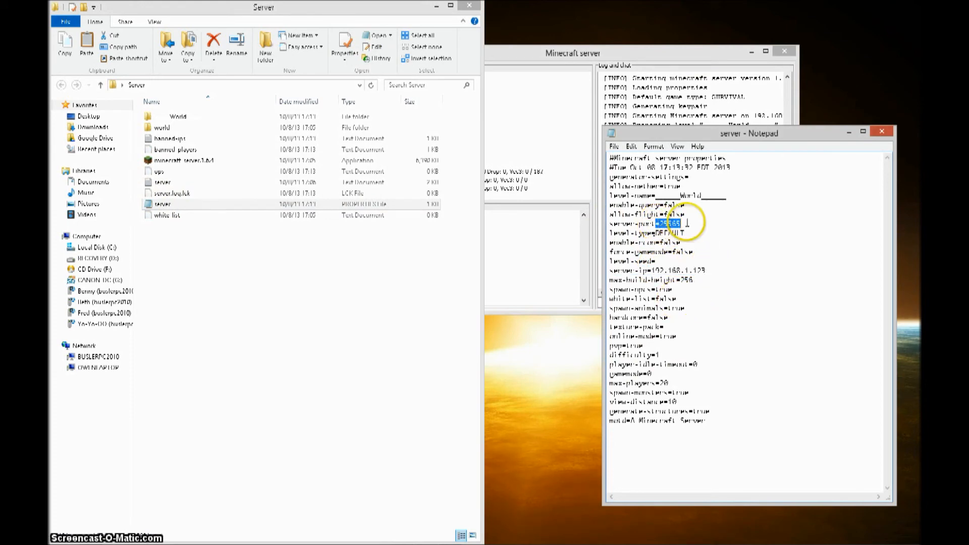
{"action": "left_click", "coordinate": [90, 538]}
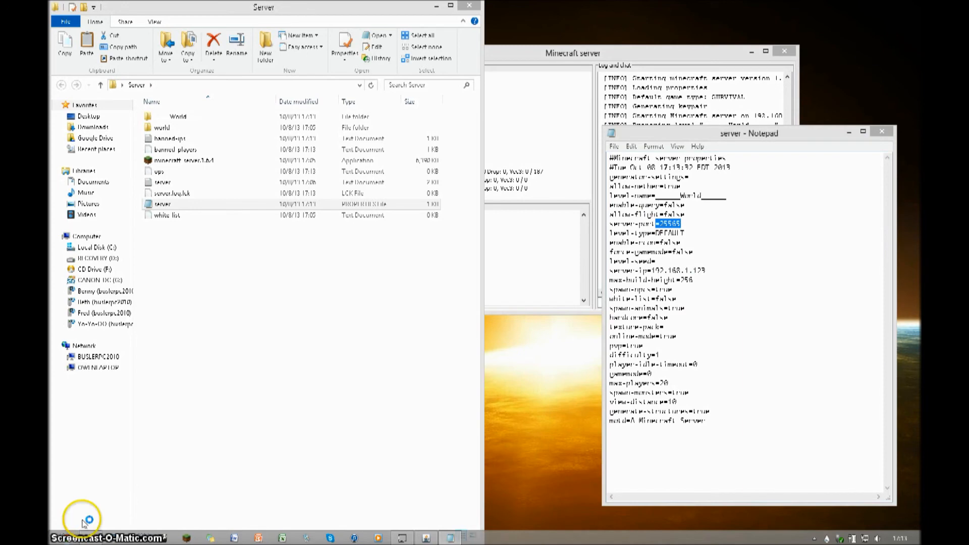
{"action": "left_click_drag", "start_coordinate": [596, 2], "coordinate": [101, 134]}
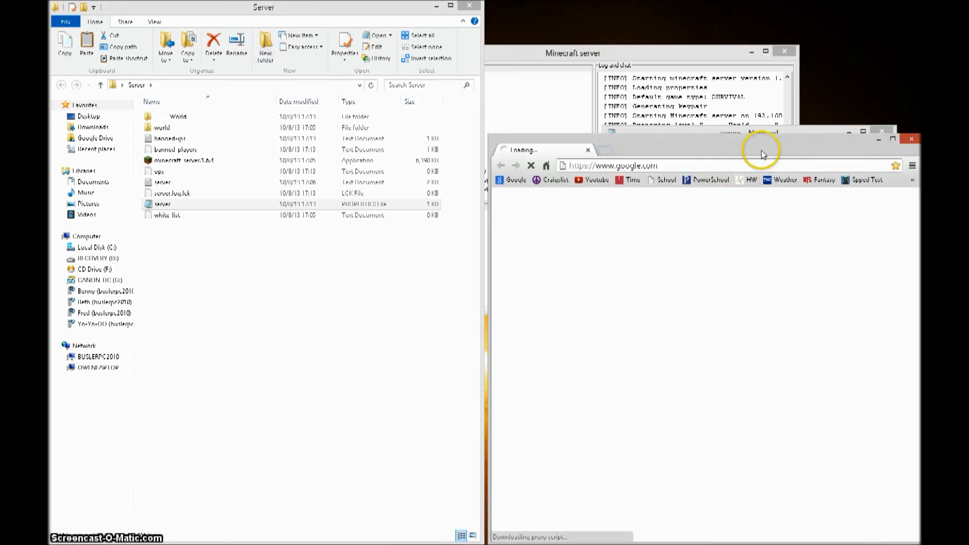
- Dock Chrome to the left half and load the router admin address
{"action": "left_click_drag", "start_coordinate": [763, 154], "coordinate": [52, 152]}
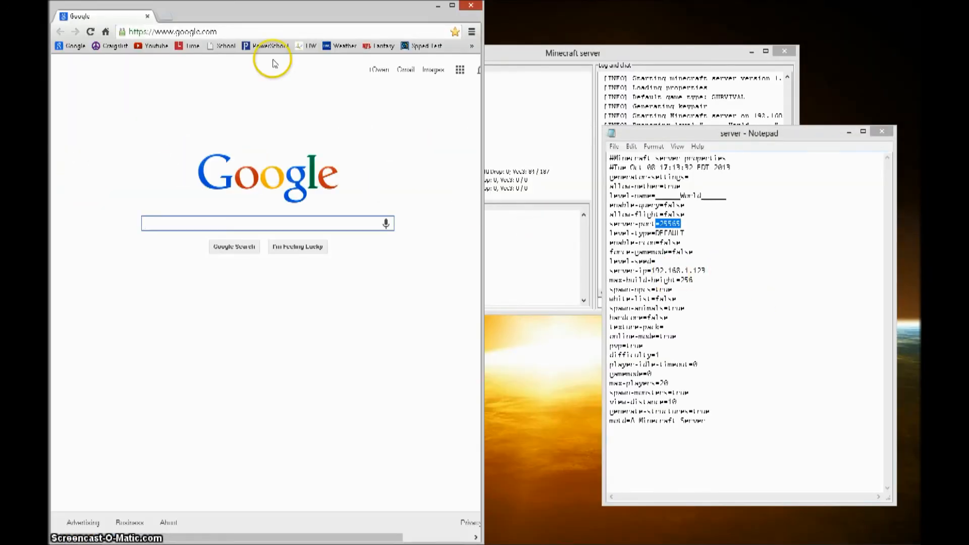
{"action": "left_click", "coordinate": [190, 31]}
{"action": "type", "text": "182"}
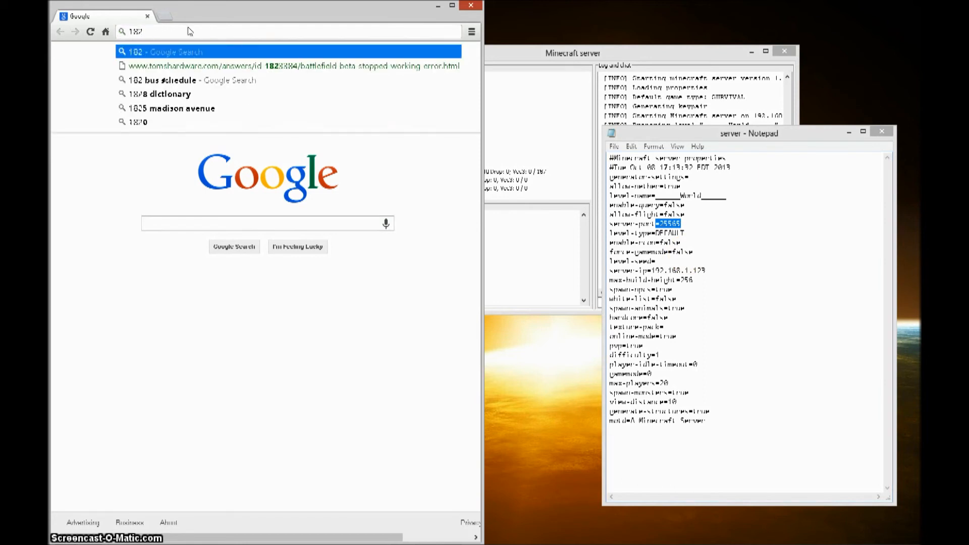
{"action": "type", "text": ".168.1.1"}
{"action": "key", "text": "Return"}
{"action": "left_click", "coordinate": [255, 99]}
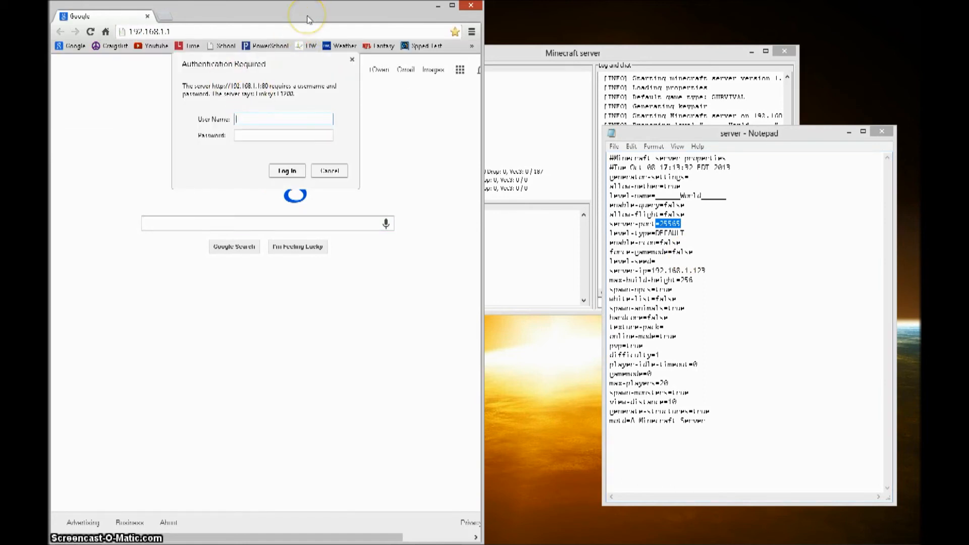
{"action": "left_click", "coordinate": [672, 235]}
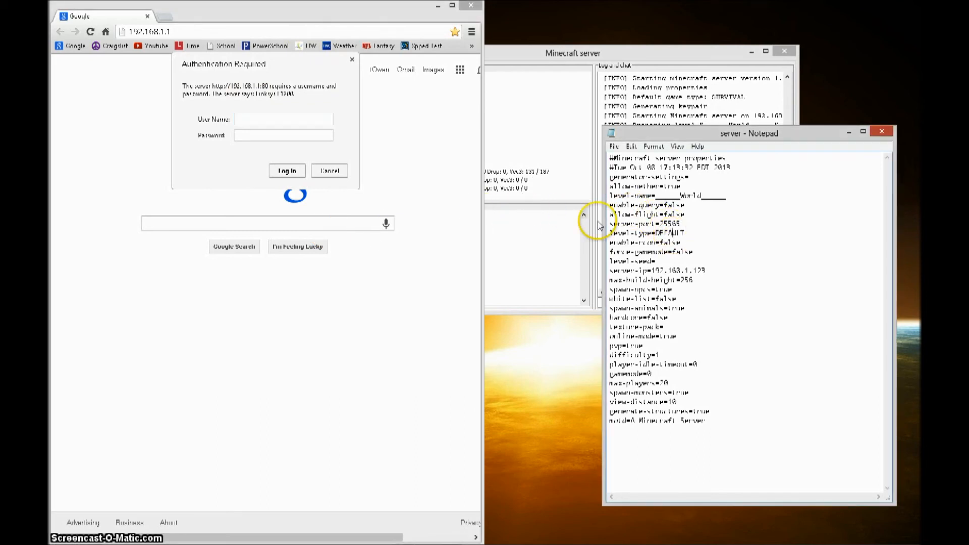
- Cancel the router login prompt, then close Chrome and the server.properties Notepad
{"action": "left_click", "coordinate": [298, 123]}
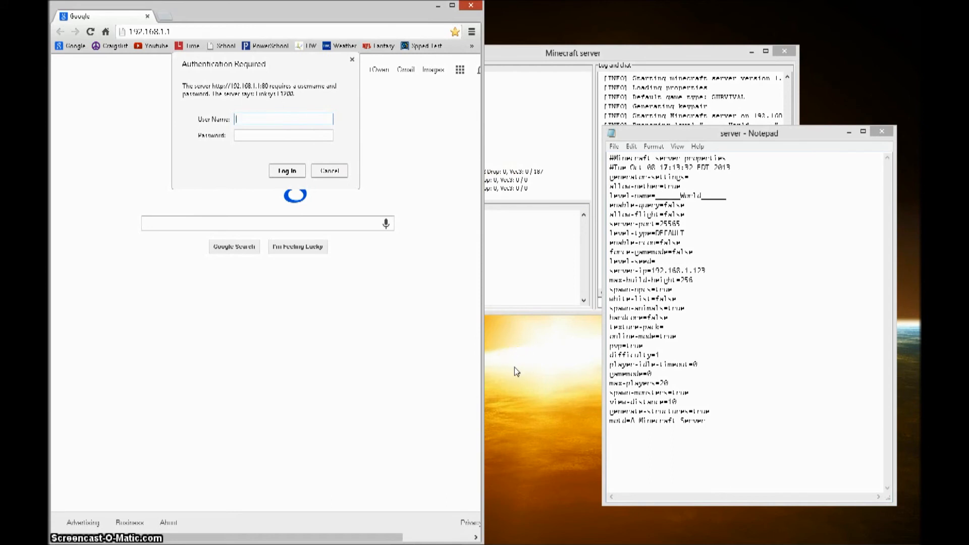
{"action": "left_click", "coordinate": [329, 170]}
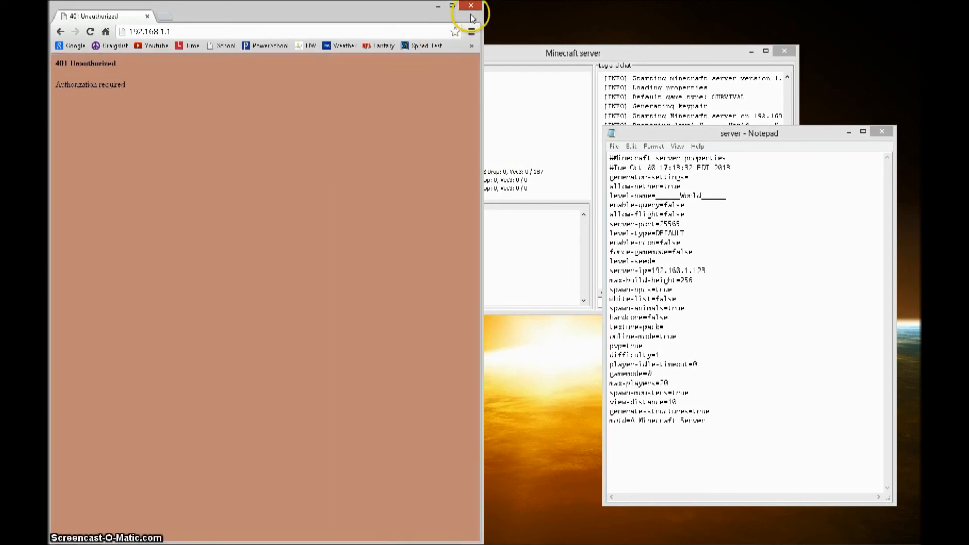
{"action": "left_click", "coordinate": [471, 7]}
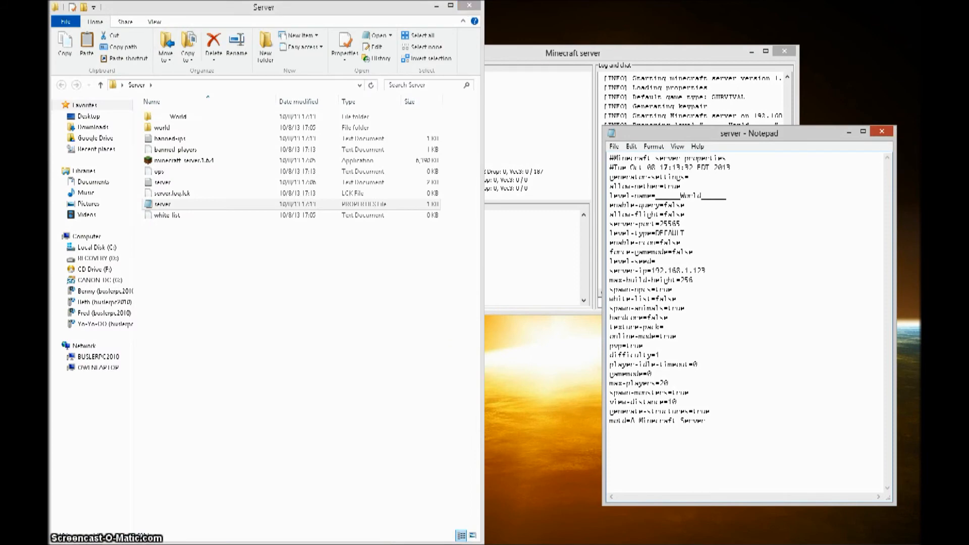
{"action": "left_click", "coordinate": [882, 131]}
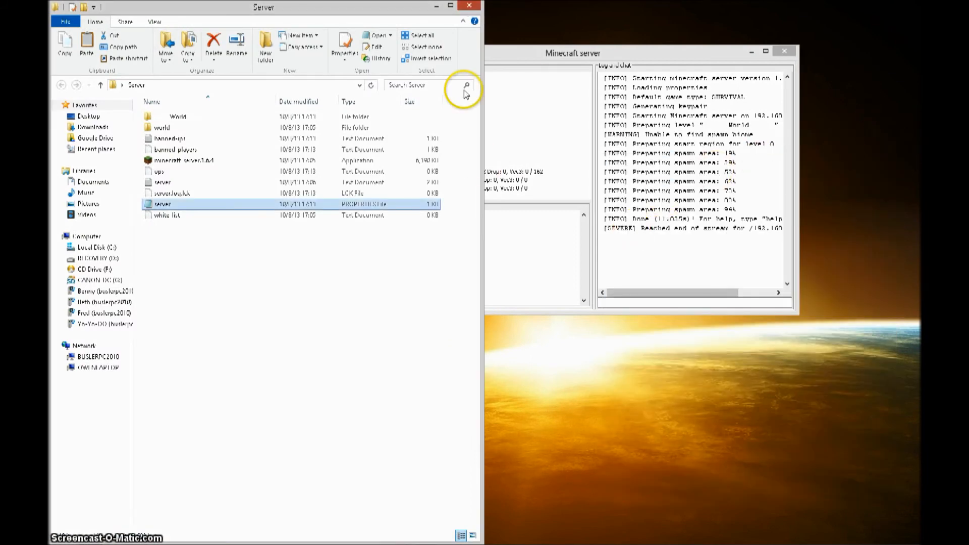
- Resize the server window to show its stats and log, then Play from Minecraft Launcher
{"action": "left_click", "coordinate": [594, 189]}
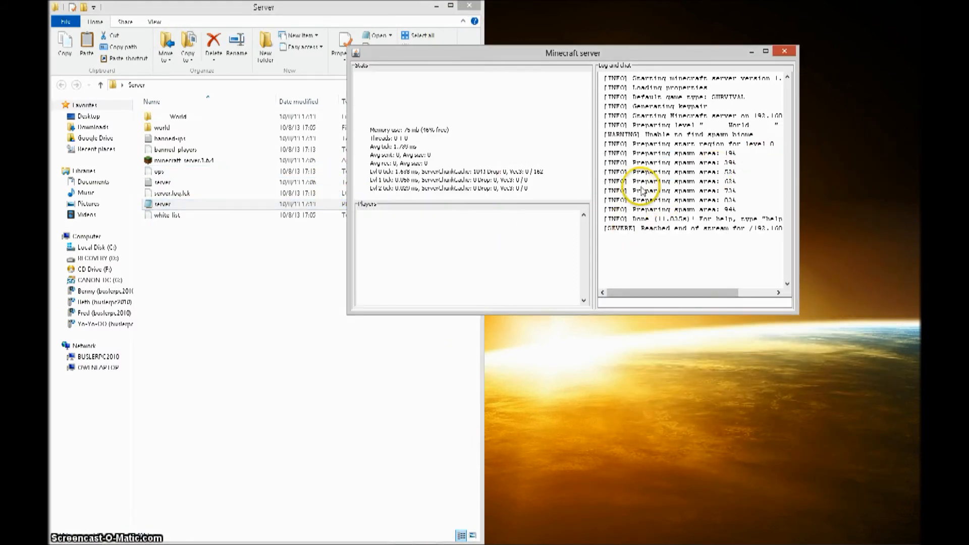
{"action": "left_click_drag", "start_coordinate": [617, 46], "coordinate": [429, 274]}
{"action": "left_click_drag", "start_coordinate": [623, 266], "coordinate": [576, 71]}
{"action": "left_click", "coordinate": [185, 538]}
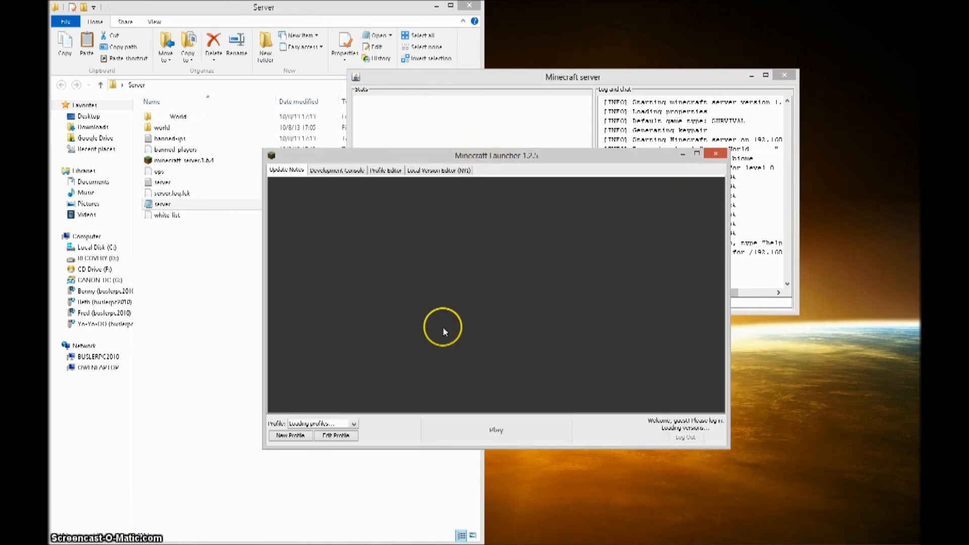
{"action": "left_click_drag", "start_coordinate": [537, 158], "coordinate": [579, 212]}
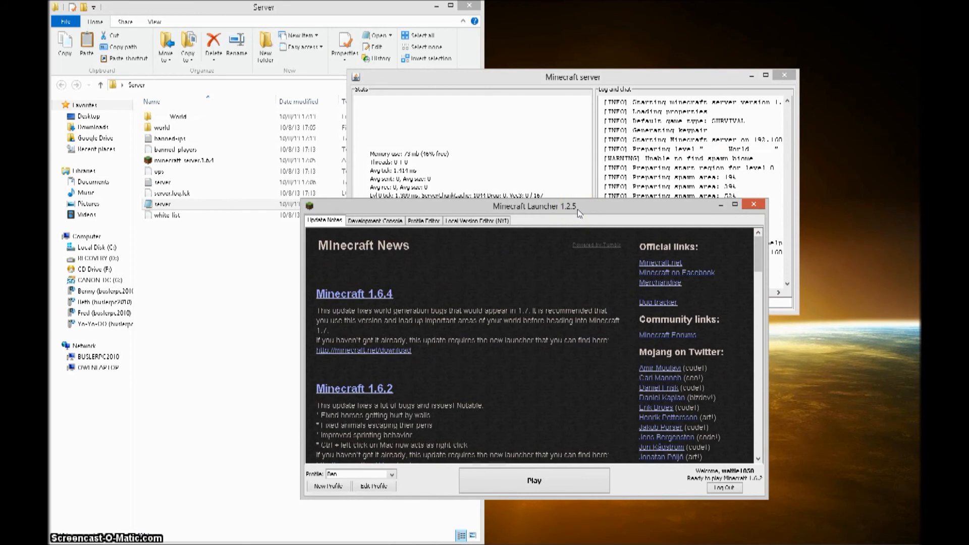
{"action": "left_click", "coordinate": [570, 483]}
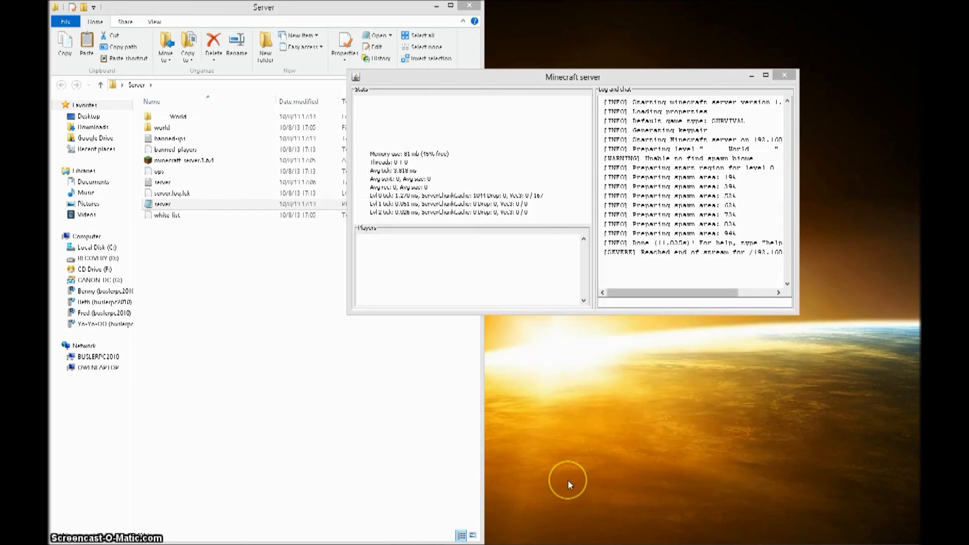
{"action": "left_click", "coordinate": [74, 539]}
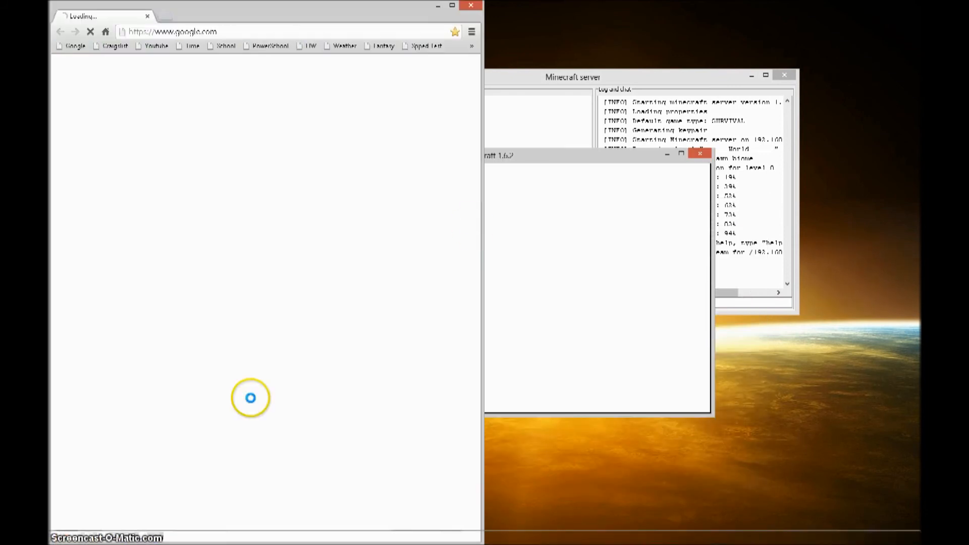
{"action": "left_click", "coordinate": [318, 36]}
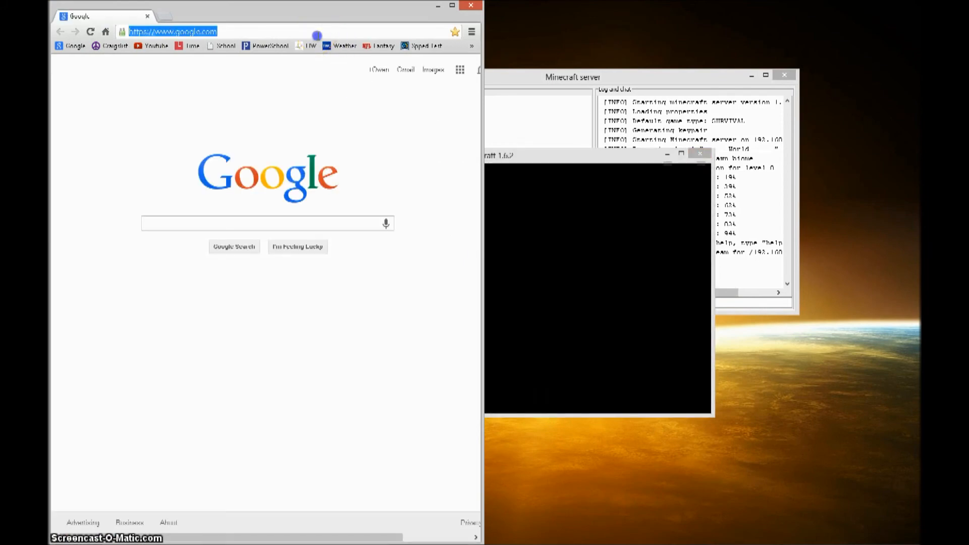
{"action": "type", "text": "whats"}
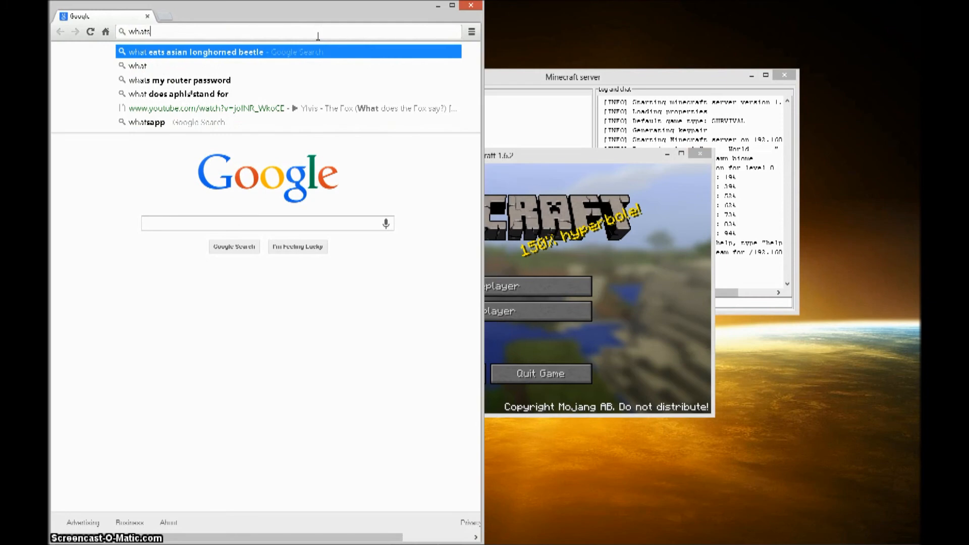
{"action": "type", "text": " my ip"}
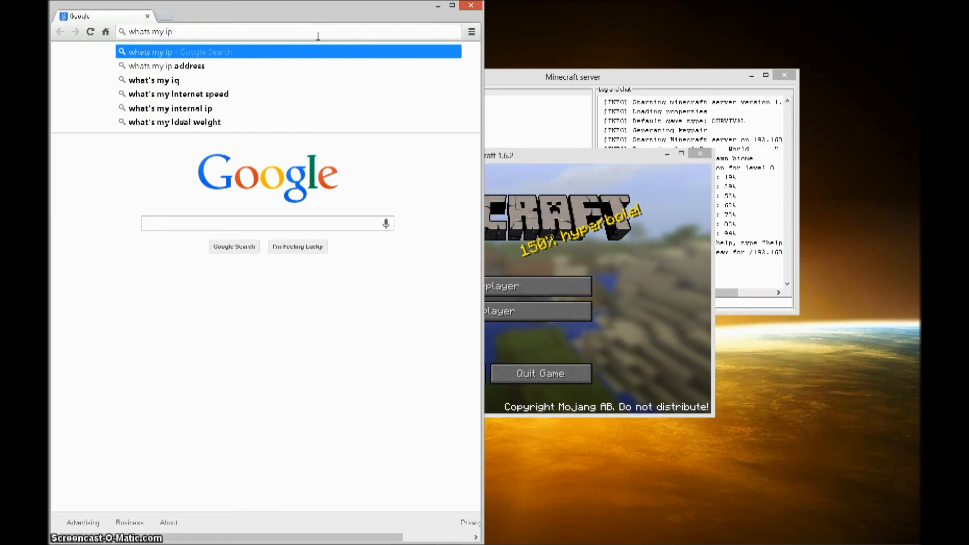
{"action": "key", "text": "Return"}
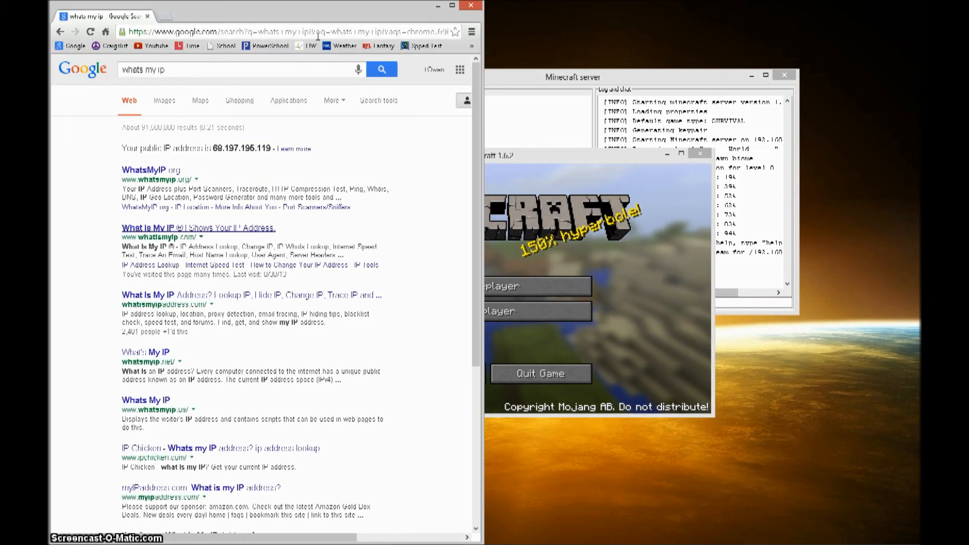
{"action": "left_click_drag", "start_coordinate": [213, 148], "coordinate": [261, 148]}
{"action": "left_click", "coordinate": [173, 171]}
{"action": "left_click_drag", "start_coordinate": [212, 120], "coordinate": [427, 118]}
{"action": "left_click", "coordinate": [451, 120]}
{"action": "left_click", "coordinate": [742, 172]}
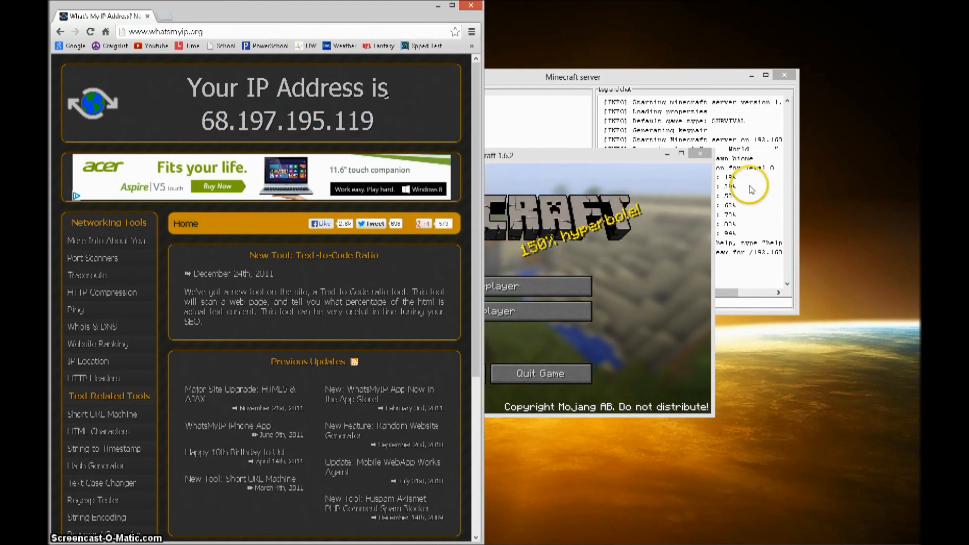
{"action": "left_click", "coordinate": [651, 355]}
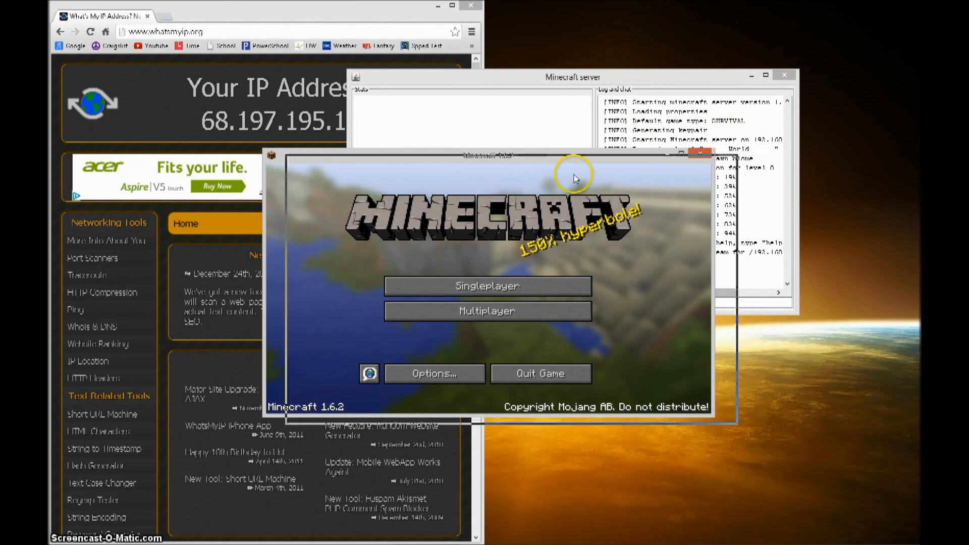
{"action": "left_click_drag", "start_coordinate": [525, 156], "coordinate": [710, 251]}
{"action": "left_click", "coordinate": [702, 405]}
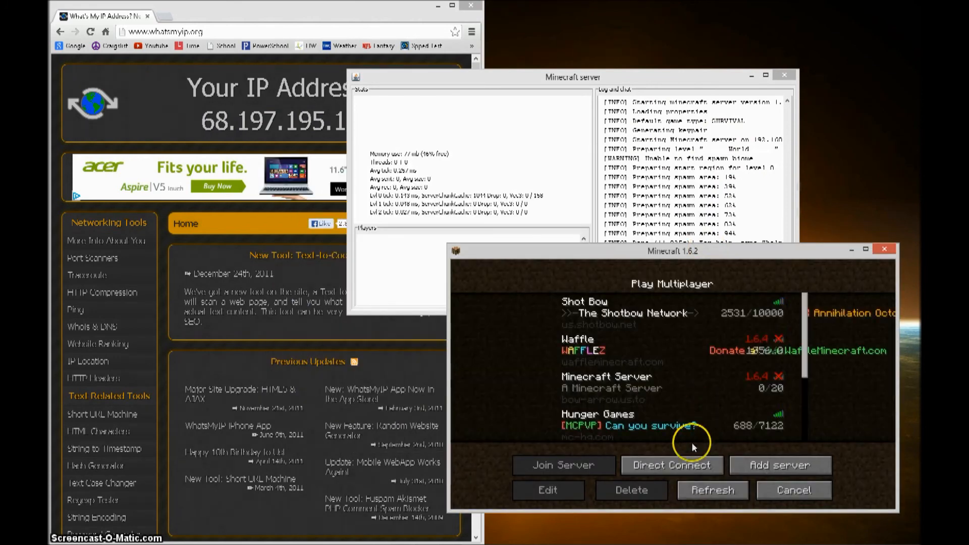
{"action": "left_click", "coordinate": [685, 475]}
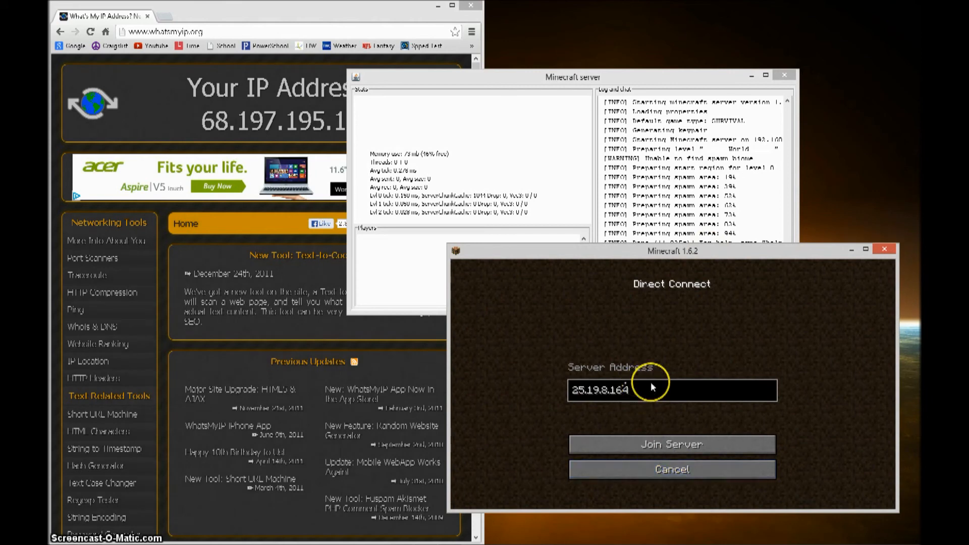
{"action": "key", "text": "BackSpace"}
{"action": "key", "text": "BackSpace"}
{"action": "key", "text": "BackSpace"}
{"action": "key", "text": "BackSpace"}
{"action": "key", "text": "BackSpace"}
{"action": "key", "text": "BackSpace"}
{"action": "key", "text": "BackSpace"}
{"action": "key", "text": "BackSpace"}
{"action": "key", "text": "BackSpace"}
{"action": "key", "text": "BackSpace"}
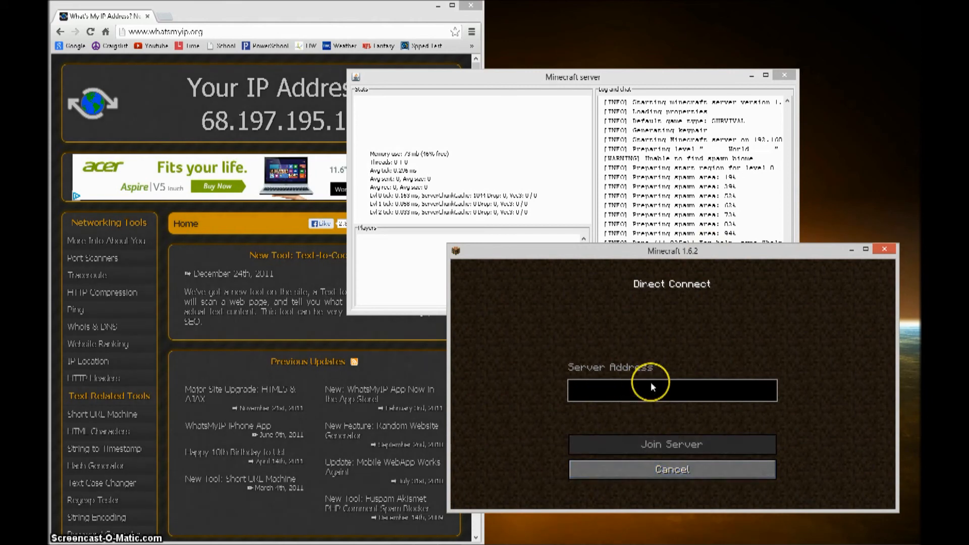
{"action": "type", "text": "68.168"}
{"action": "key", "text": "BackSpace"}
{"action": "key", "text": "BackSpace"}
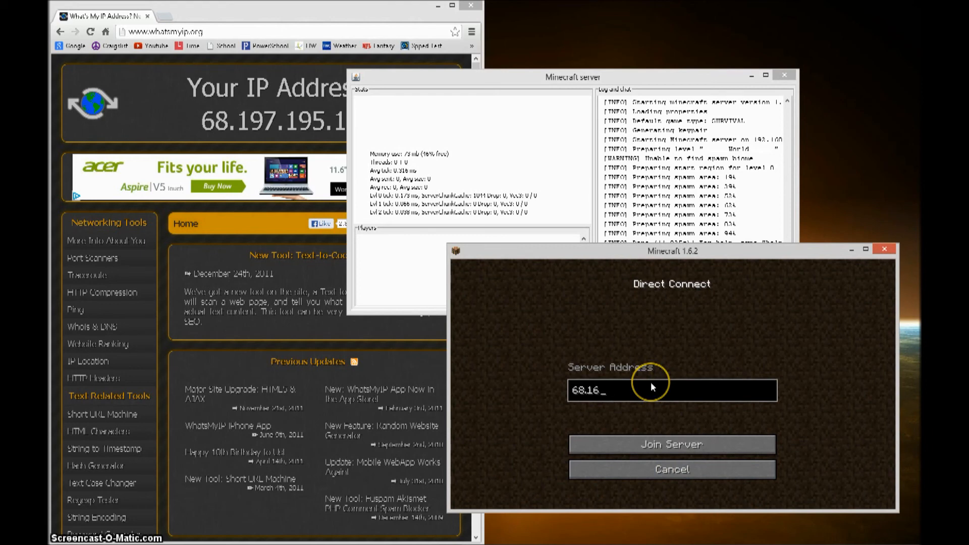
{"action": "type", "text": "97.195."}
{"action": "left_click", "coordinate": [263, 389]}
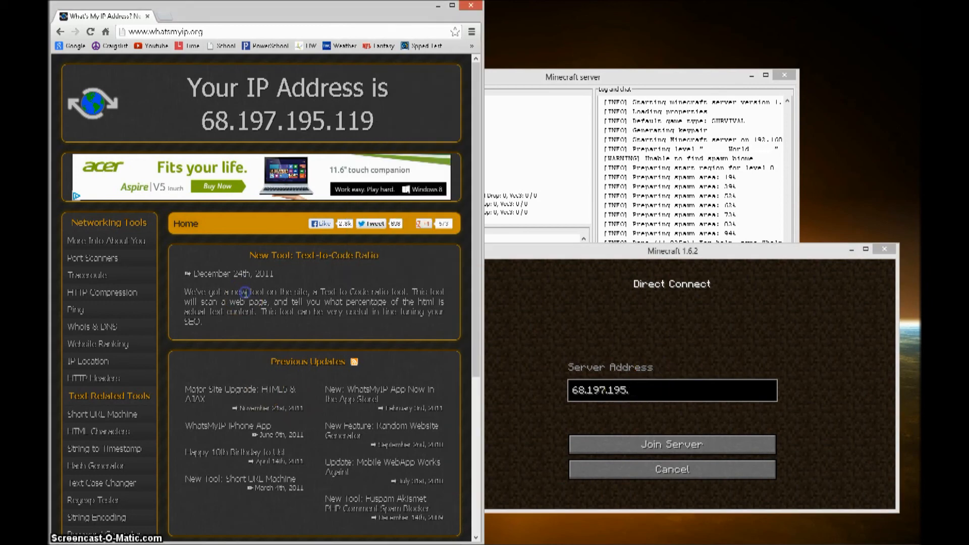
{"action": "left_click", "coordinate": [653, 395]}
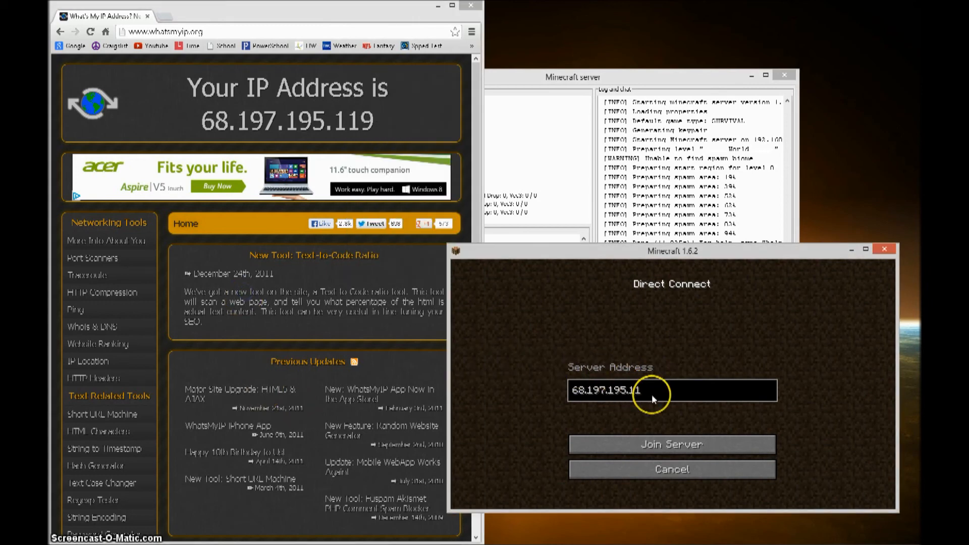
{"action": "type", "text": "119"}
{"action": "left_click", "coordinate": [663, 442]}
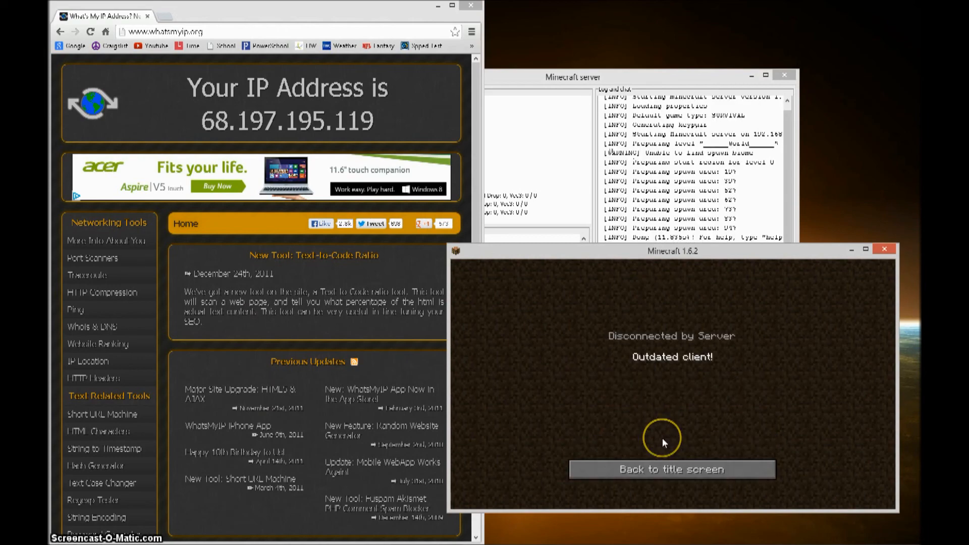
- Dismiss the 'Outdated client!' message, back out to the title screen, and quit the game
{"action": "left_click", "coordinate": [666, 468]}
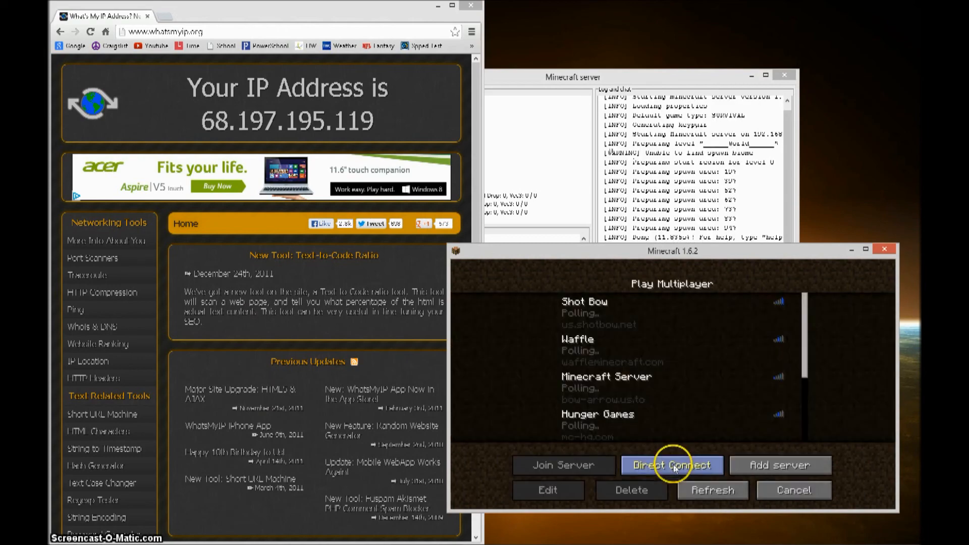
{"action": "left_click", "coordinate": [776, 491]}
{"action": "left_click", "coordinate": [722, 470]}
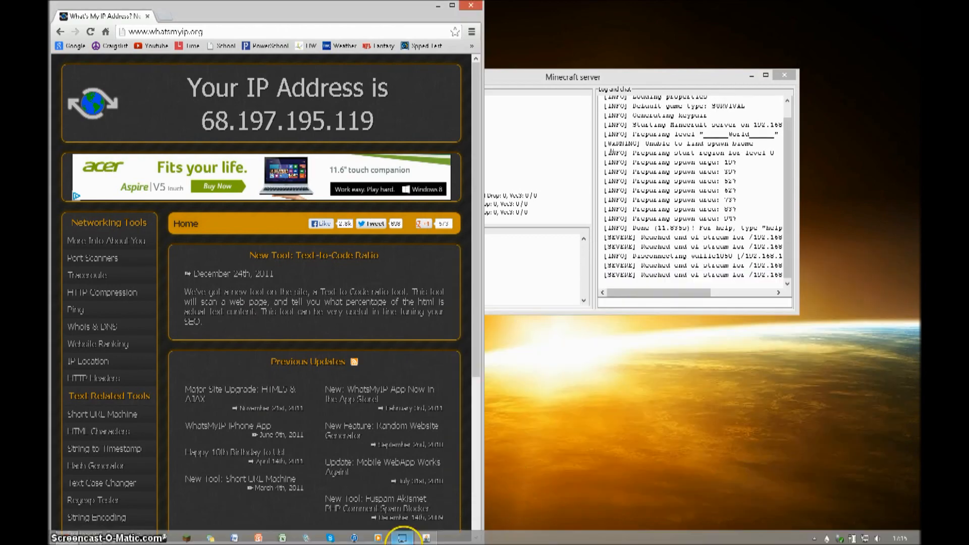
- Switch the launcher to the other profile, set it to release 1.6.4, and start the game
{"action": "left_click", "coordinate": [192, 538]}
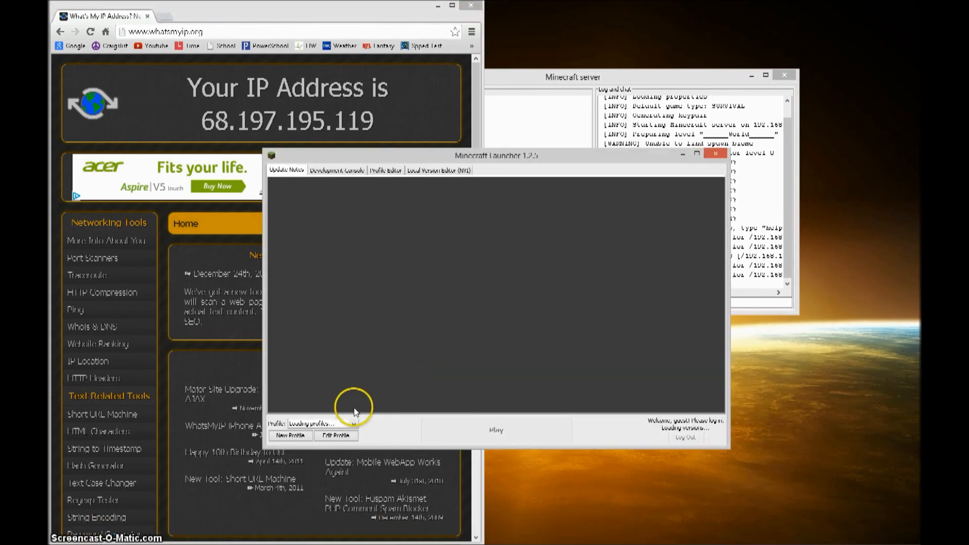
{"action": "left_click", "coordinate": [346, 425]}
{"action": "left_click", "coordinate": [347, 440]}
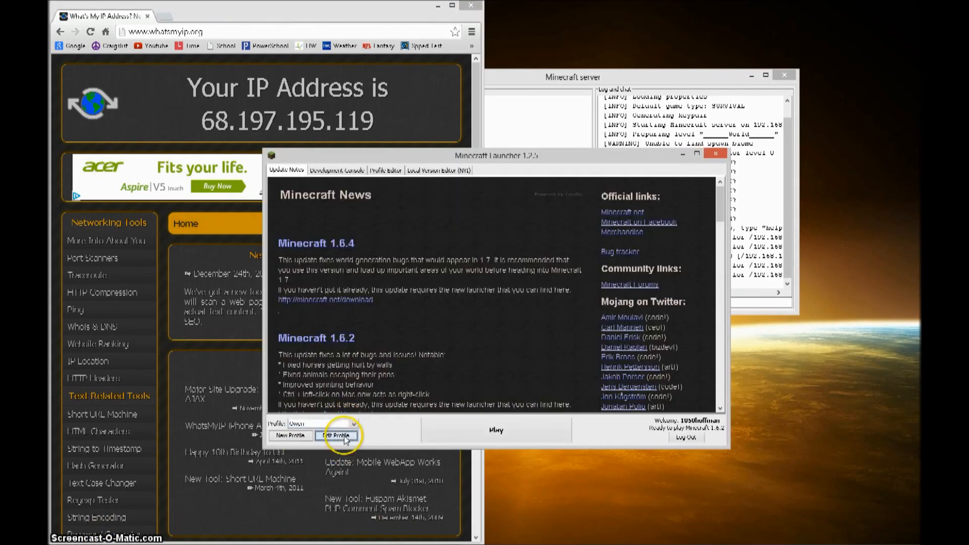
{"action": "left_click", "coordinate": [336, 435]}
{"action": "left_click", "coordinate": [505, 345]}
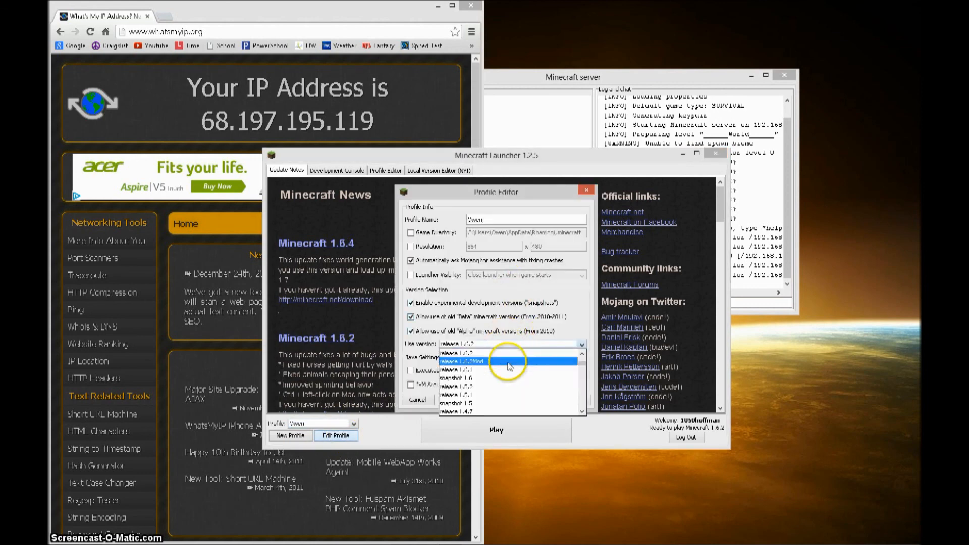
{"action": "left_click", "coordinate": [511, 378]}
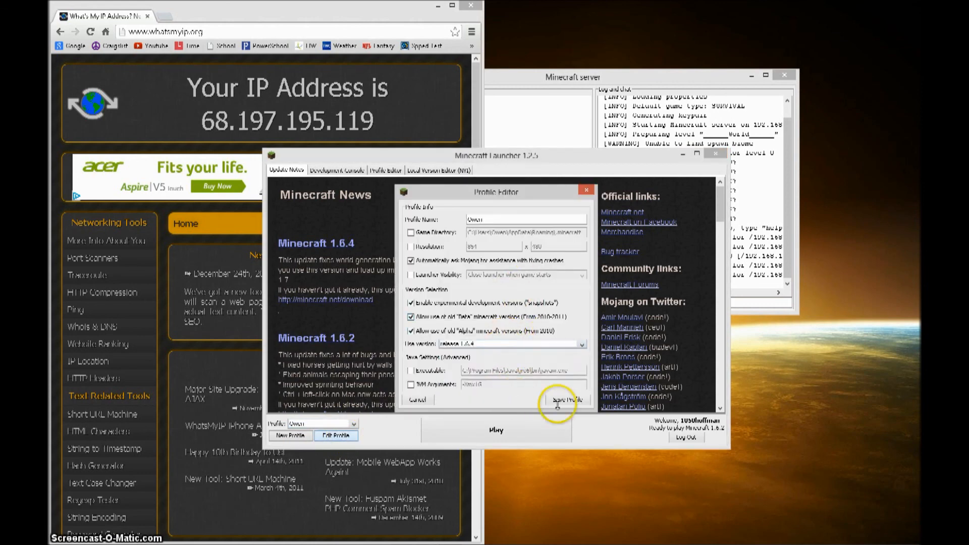
{"action": "left_click", "coordinate": [559, 405]}
{"action": "left_click", "coordinate": [552, 424]}
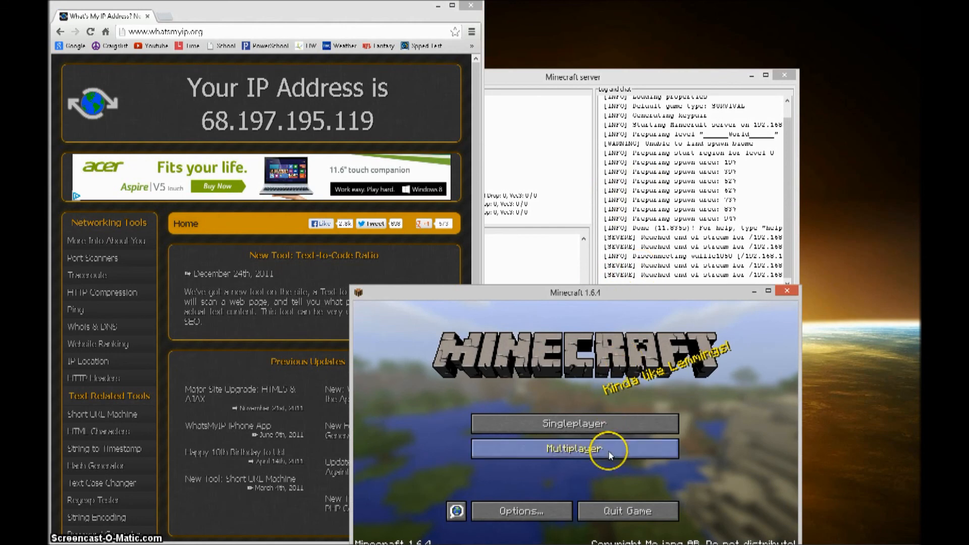
- Join the local server through Multiplayer Direct Connect using the prefilled address
{"action": "left_click", "coordinate": [608, 451]}
{"action": "left_click", "coordinate": [536, 506]}
{"action": "key", "text": "Return"}
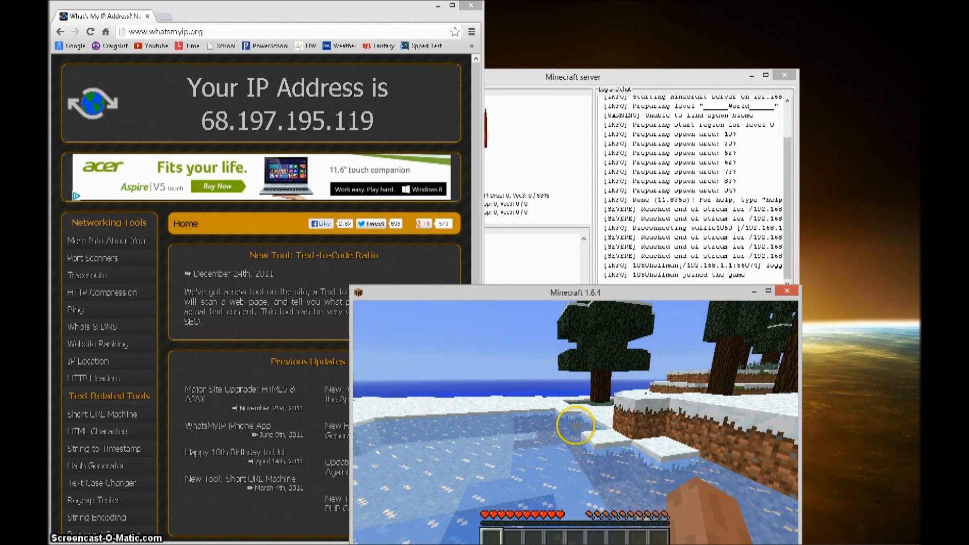
- Walk across the ice and jump up onto the snowy ledges past the trees
{"action": "key", "text": "w"}
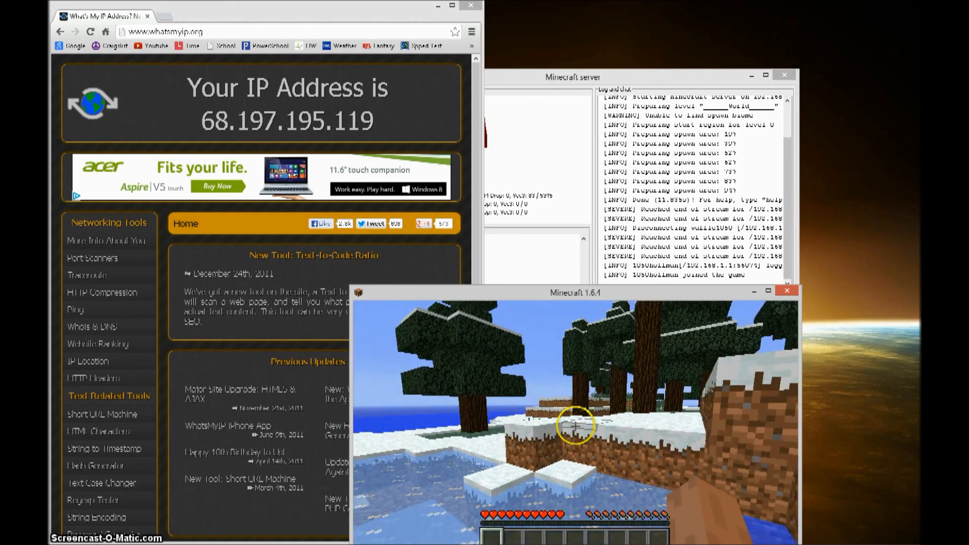
{"action": "key", "text": "w"}
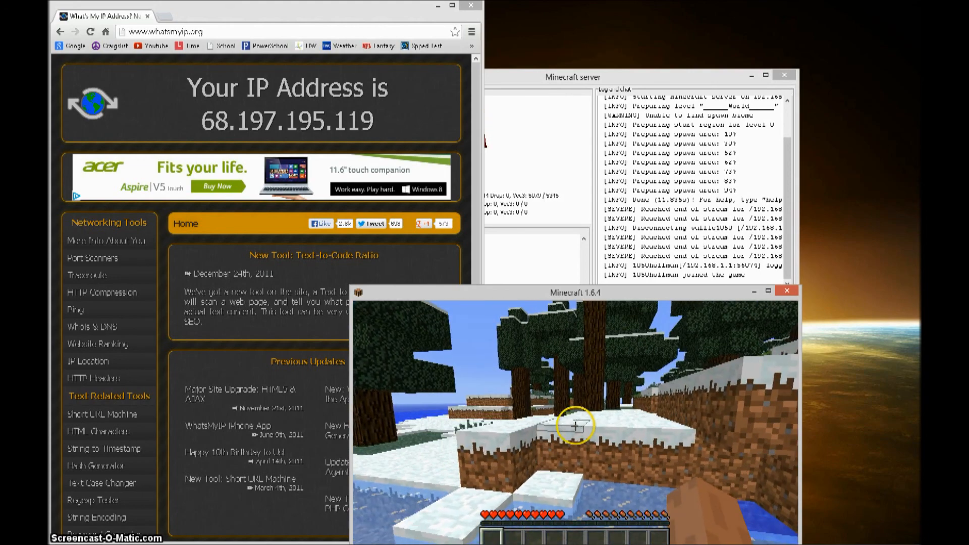
{"action": "key", "text": "w"}
{"action": "key", "text": "space"}
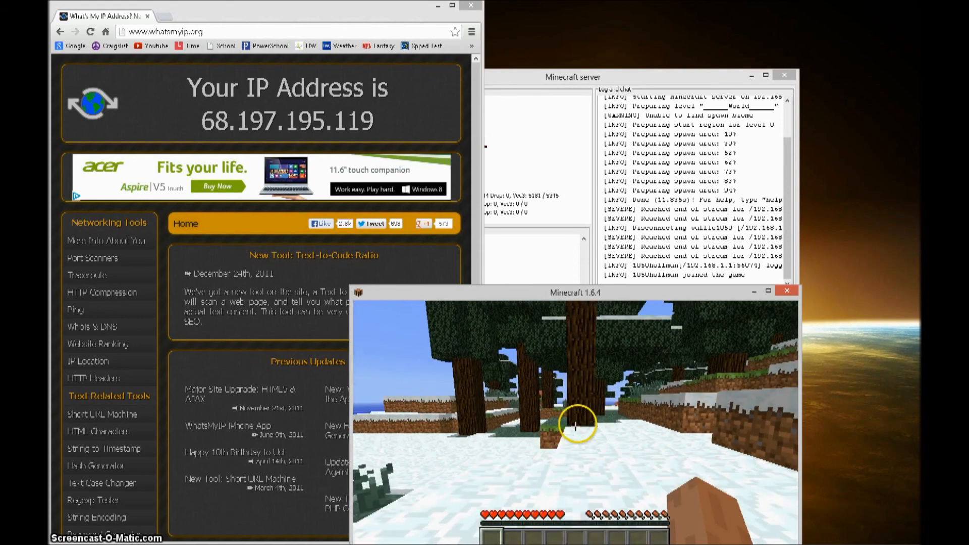
{"action": "key", "text": "w"}
{"action": "key", "text": "w"}
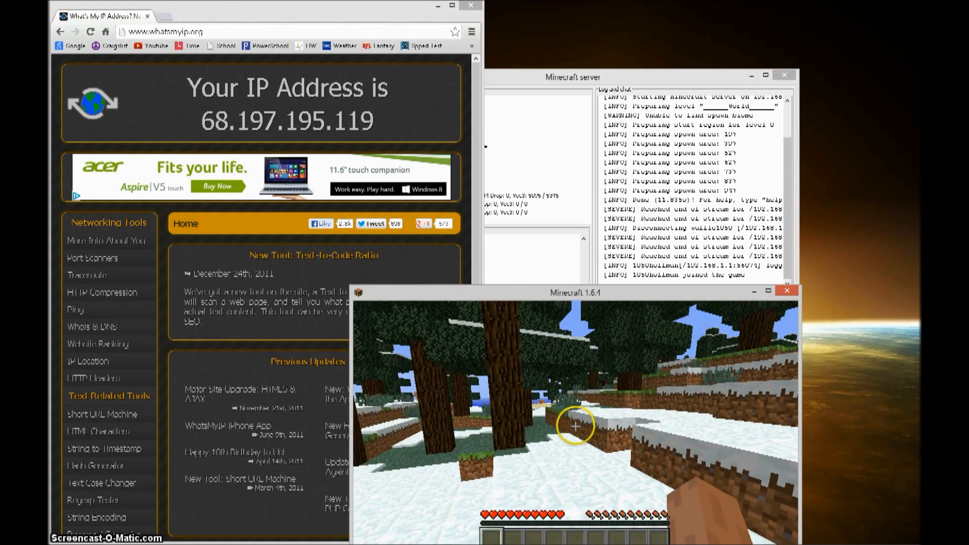
{"action": "key", "text": "w"}
{"action": "key", "text": "space"}
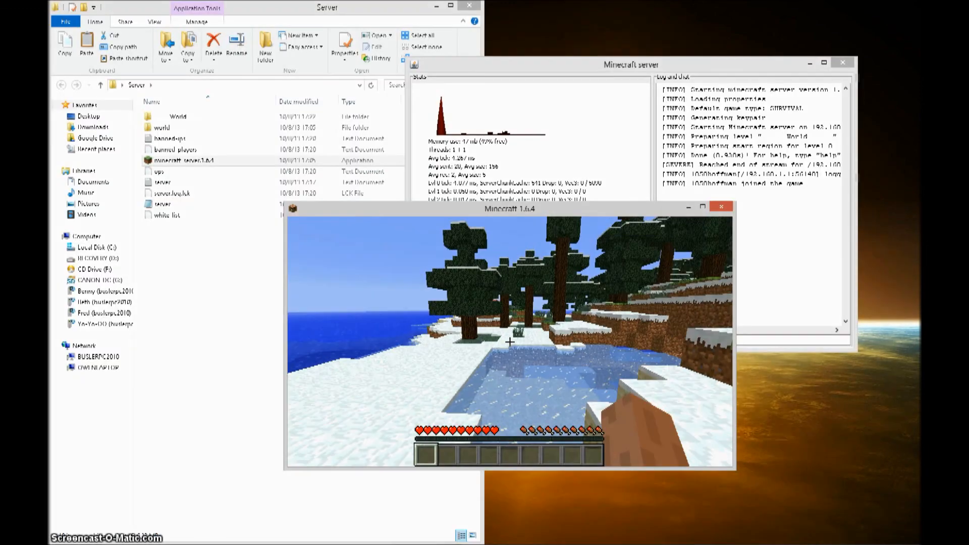
- Keep walking through the snowy forest toward the water and further ledges
{"action": "key", "text": "w"}
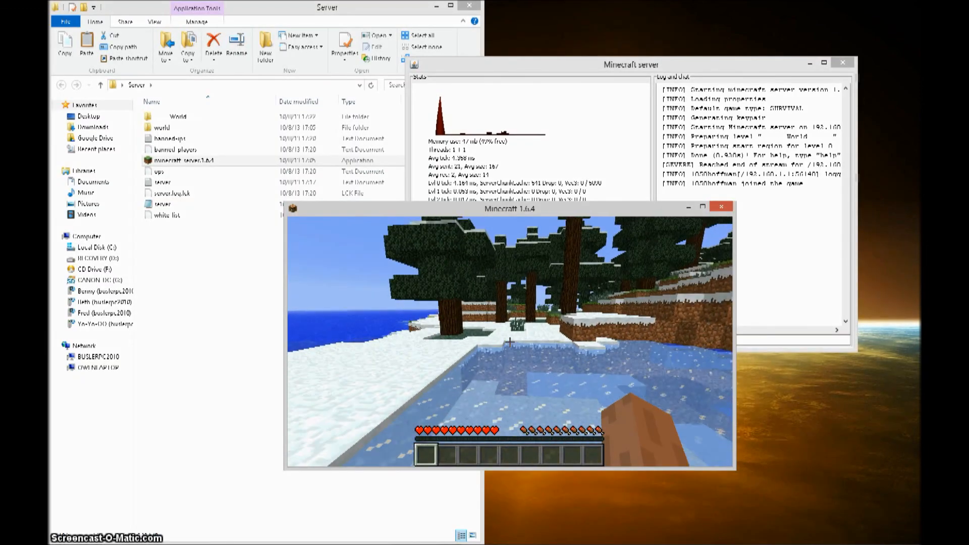
{"action": "key", "text": "w"}
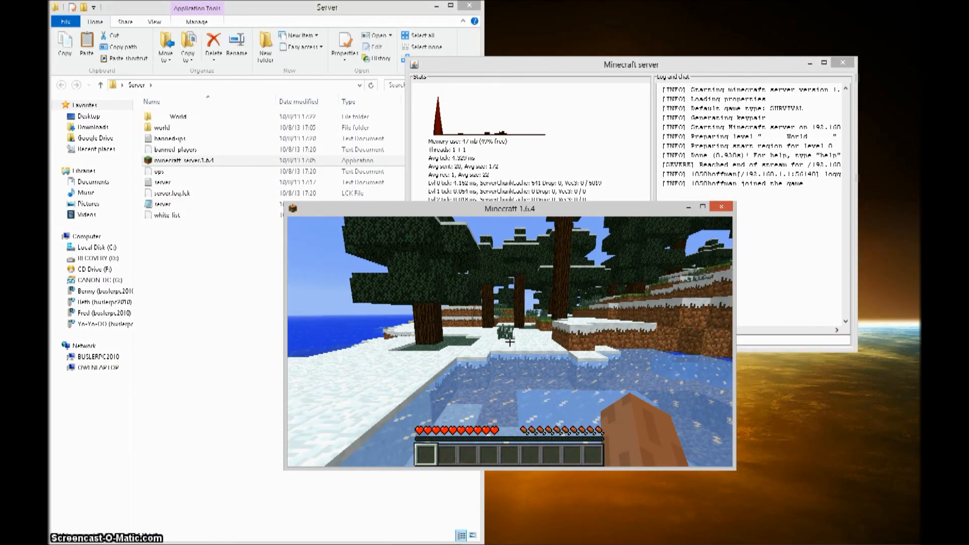
{"action": "key", "text": "w"}
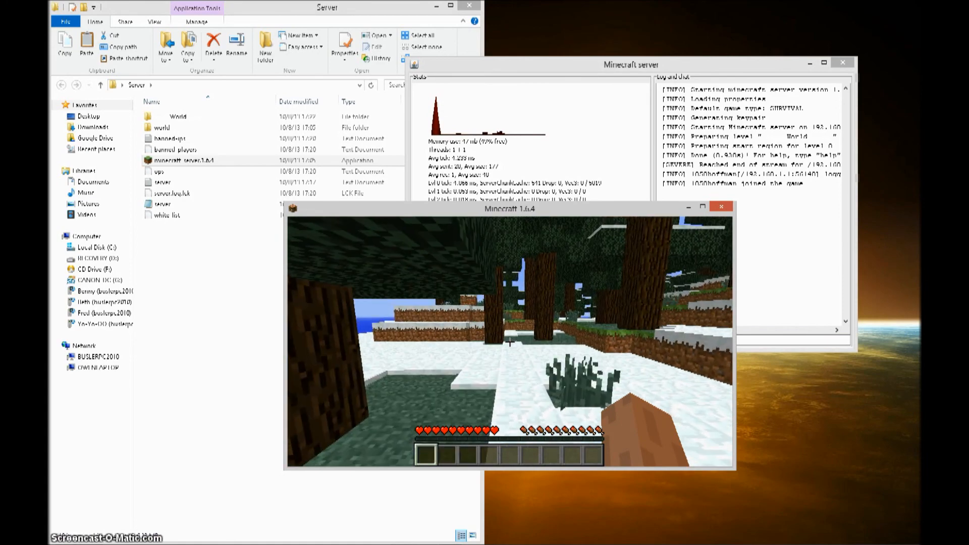
{"action": "left_click", "coordinate": [510, 342]}
{"action": "key", "text": "w"}
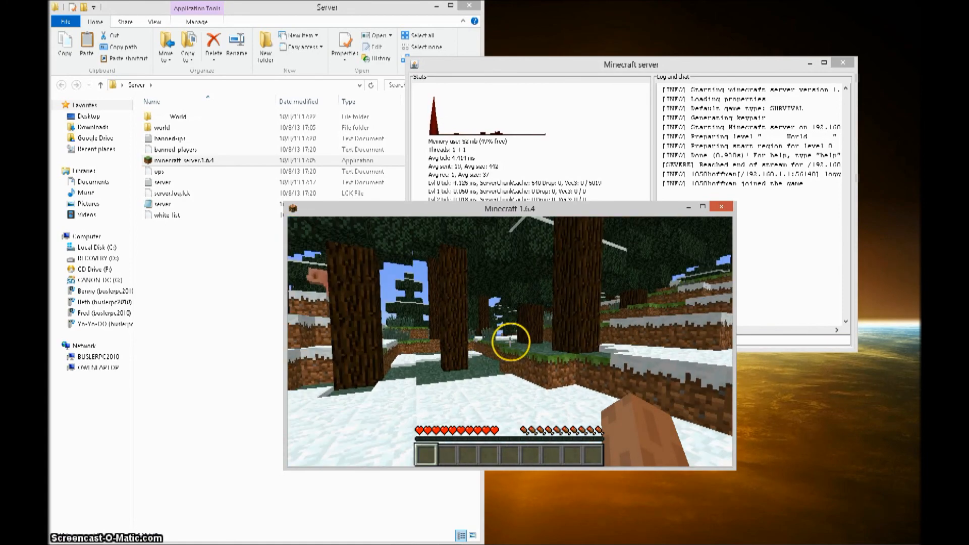
{"action": "key", "text": "w"}
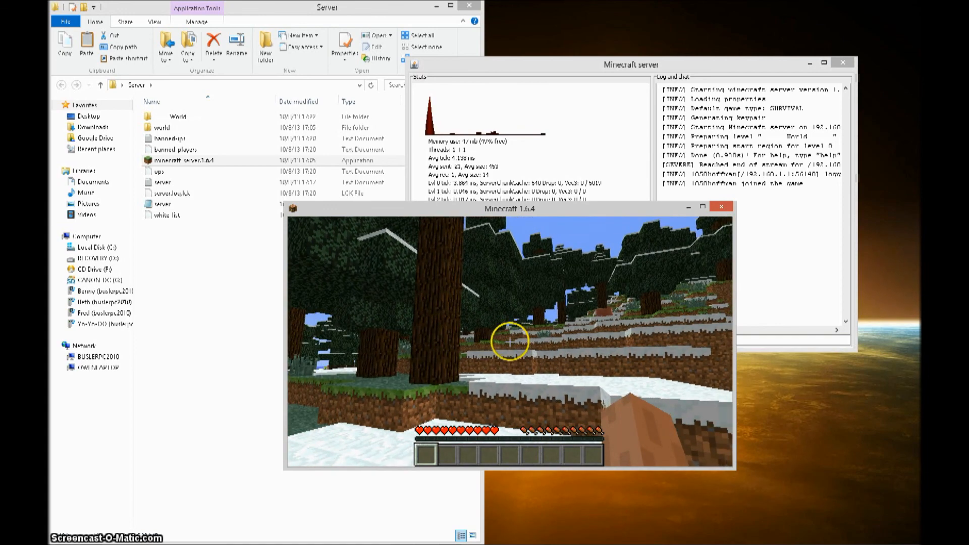
{"action": "key", "text": "w"}
{"action": "key", "text": "w"}
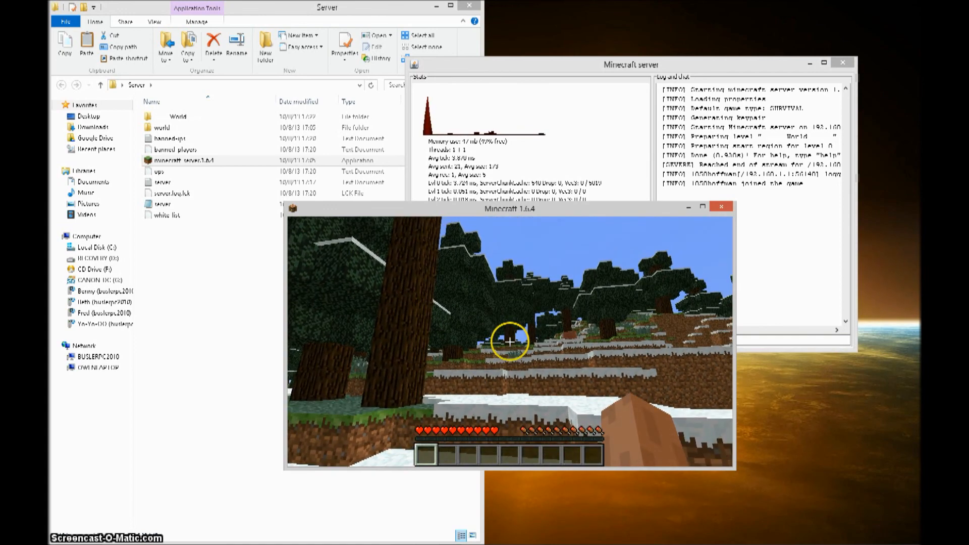
{"action": "key", "text": "w"}
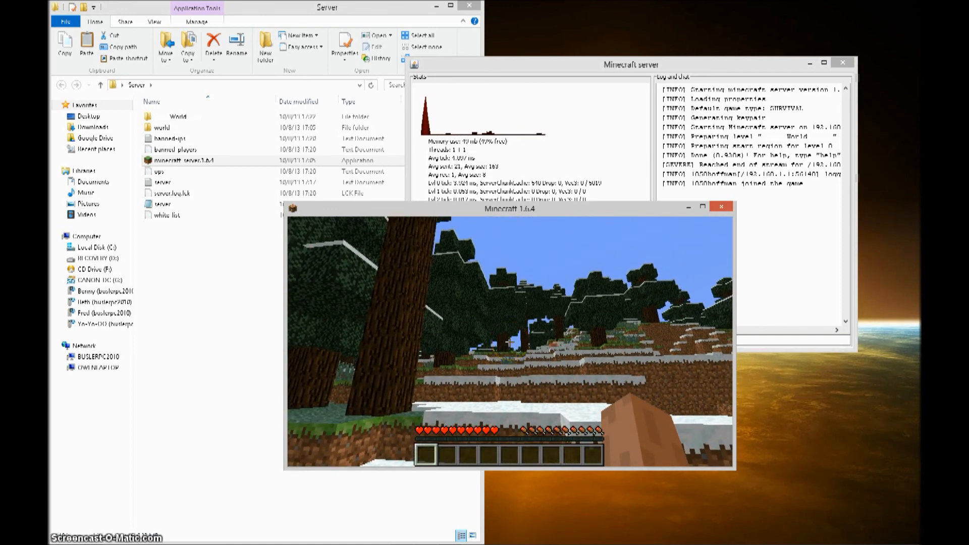